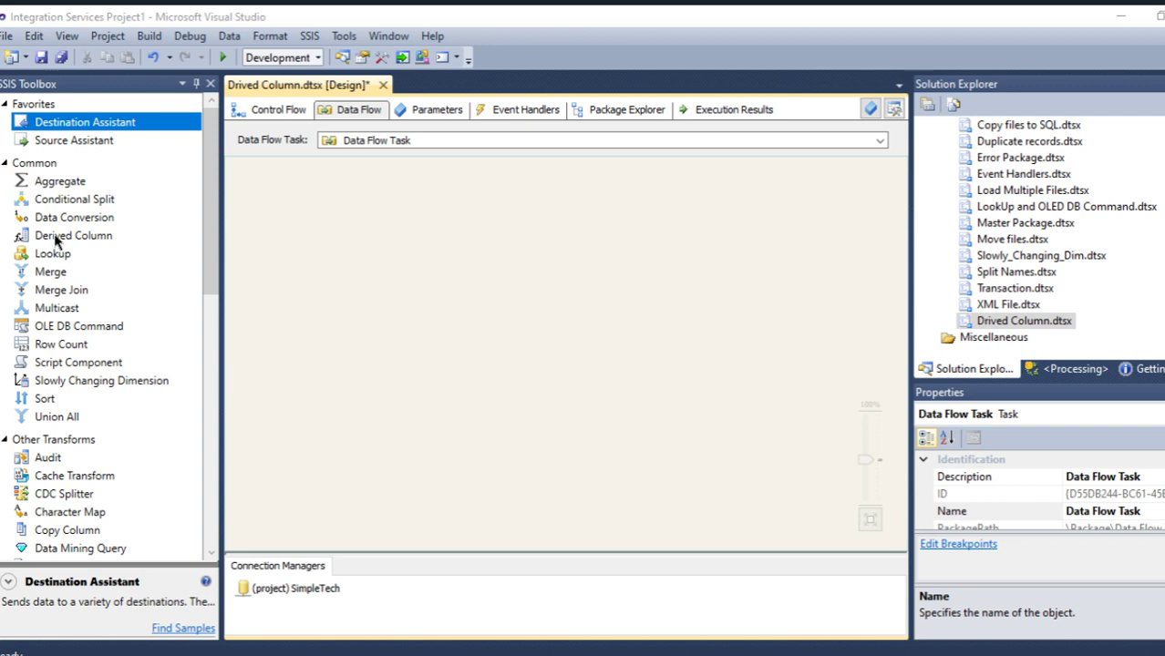
# Step: Switch to SQL Server Management Studio to review the MyEmployees and New_Employee tables, and return to the data flow in Visual Studio
pyautogui.click(60, 238)
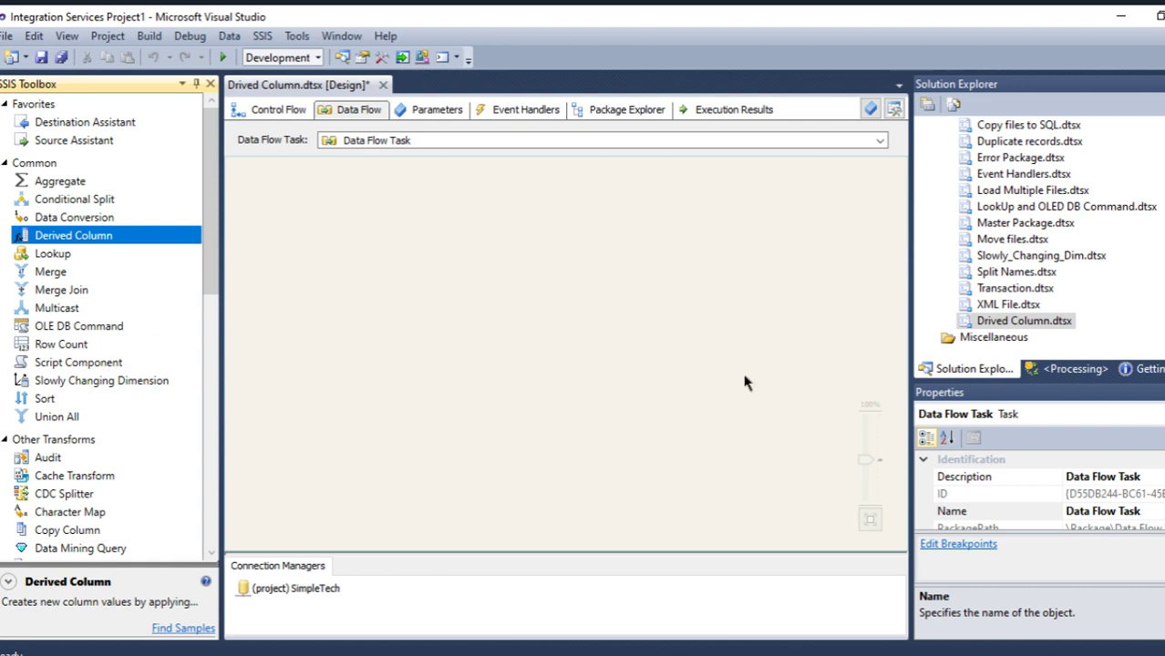
pyautogui.hotkey('alt', 'Tab')
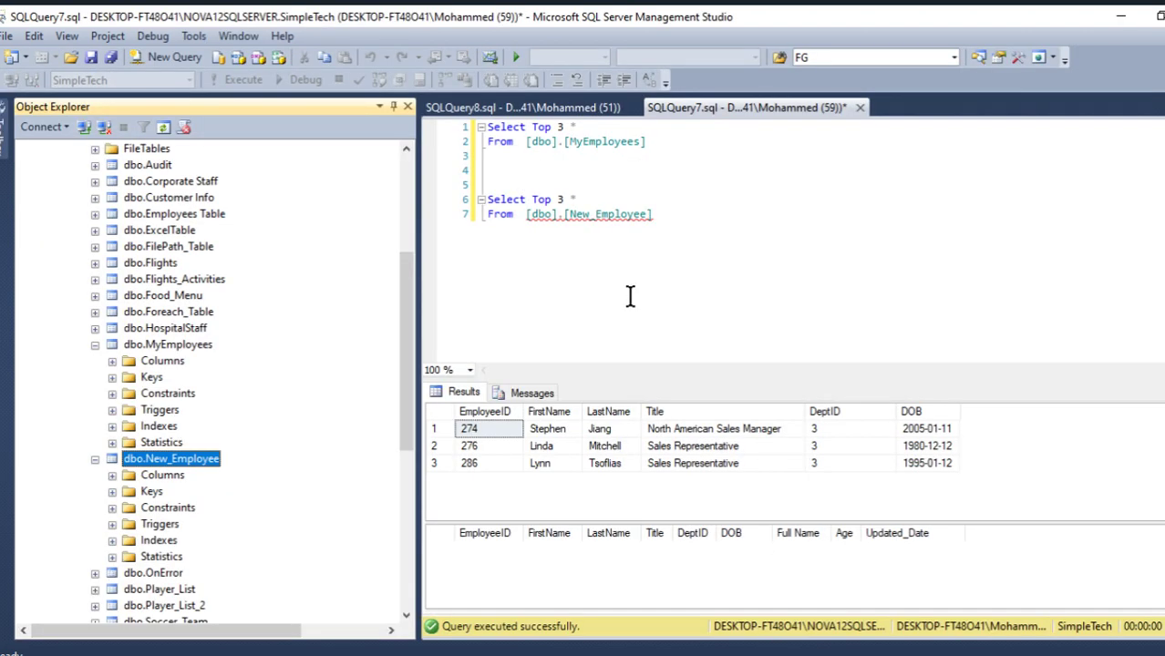
pyautogui.click(166, 346)
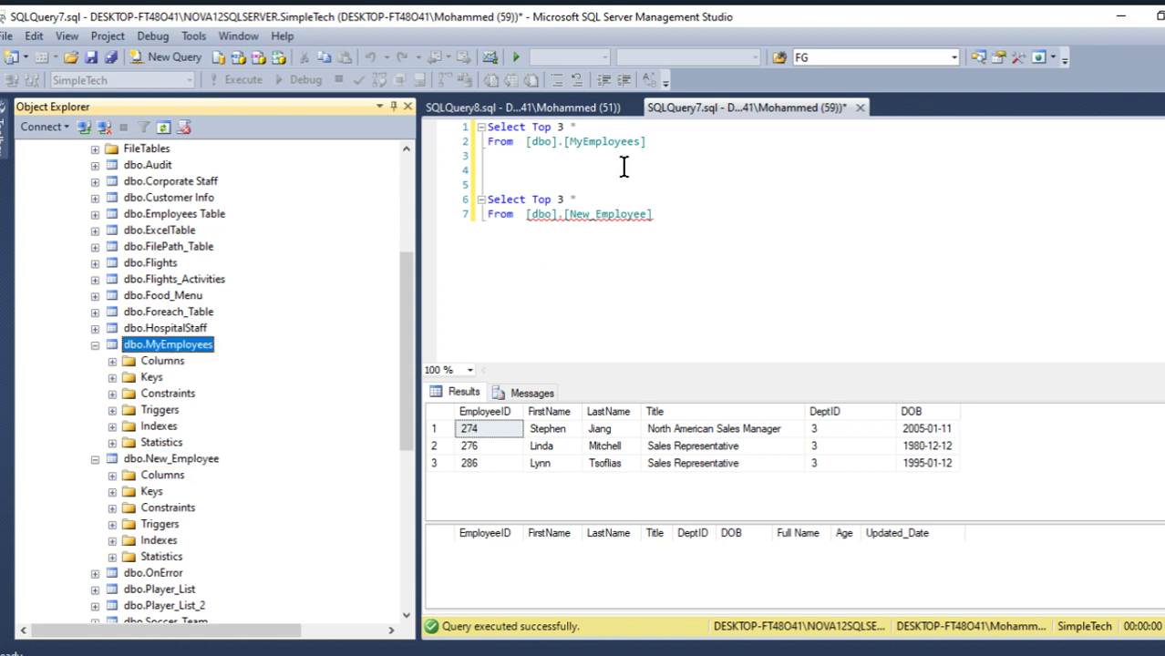
pyautogui.click(655, 143)
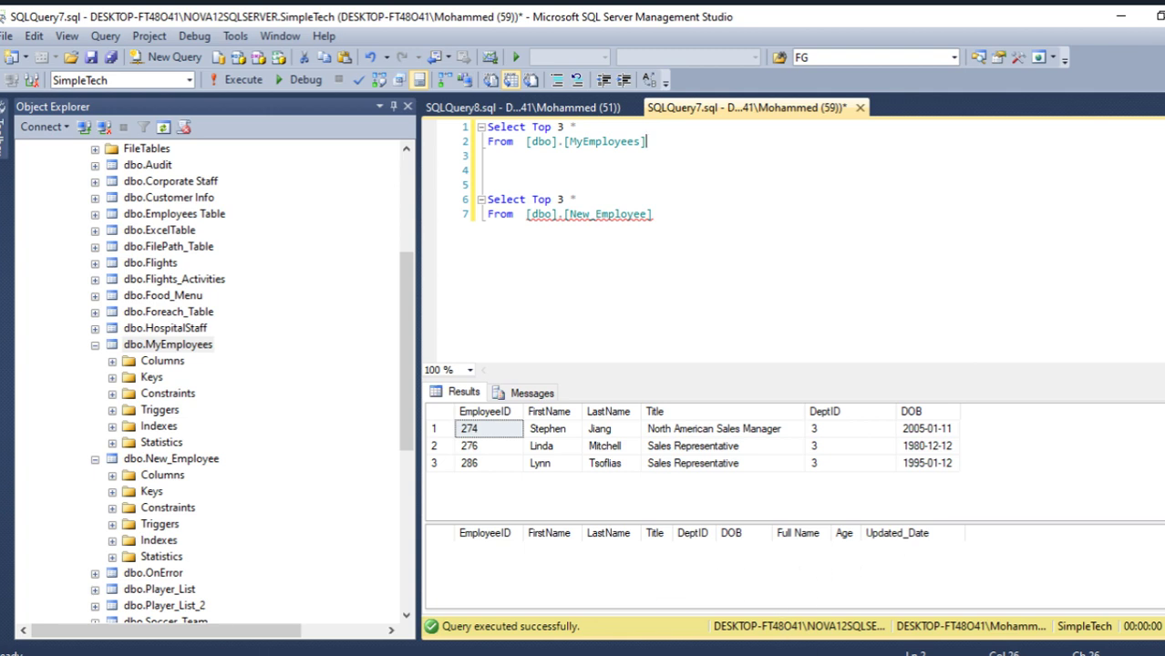
pyautogui.click(900, 655)
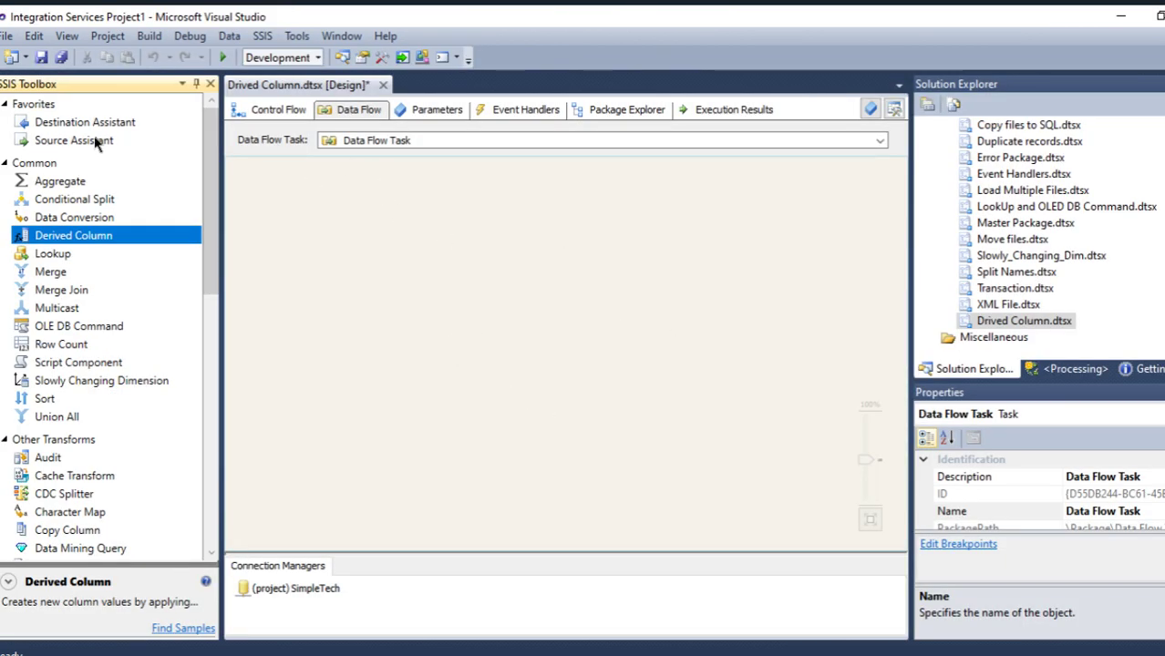
# Step: Add a SQL Server source to the data flow using the existing SimpleTech connection manager
pyautogui.moveTo(96, 144); pyautogui.dragTo(530, 202)
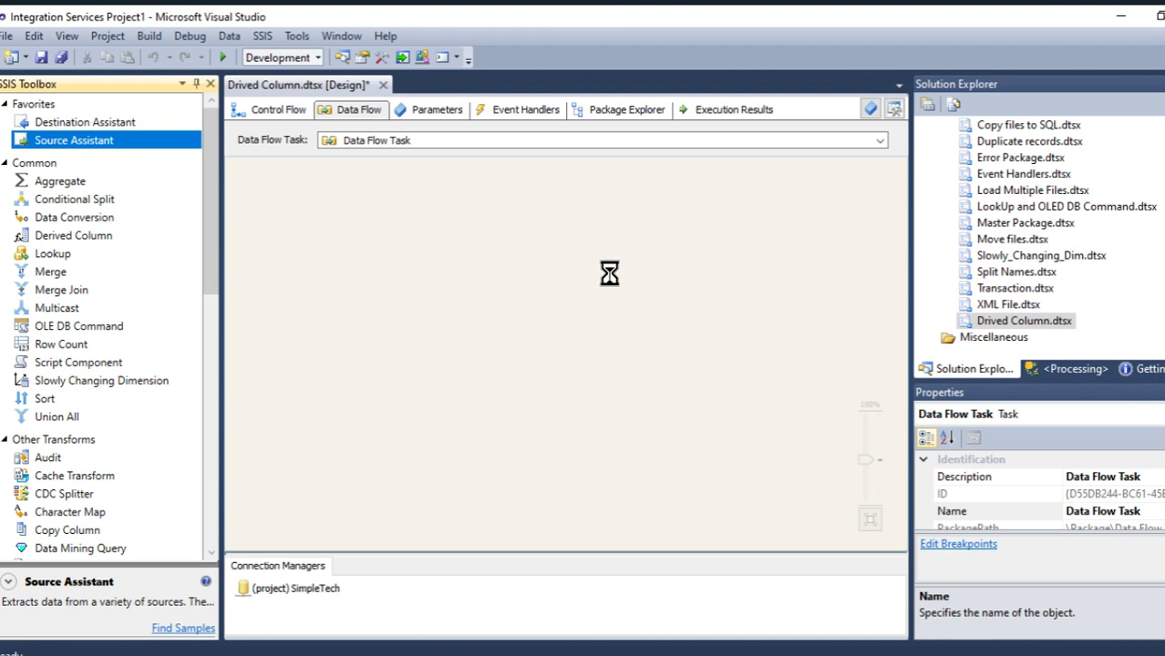
pyautogui.click(638, 235)
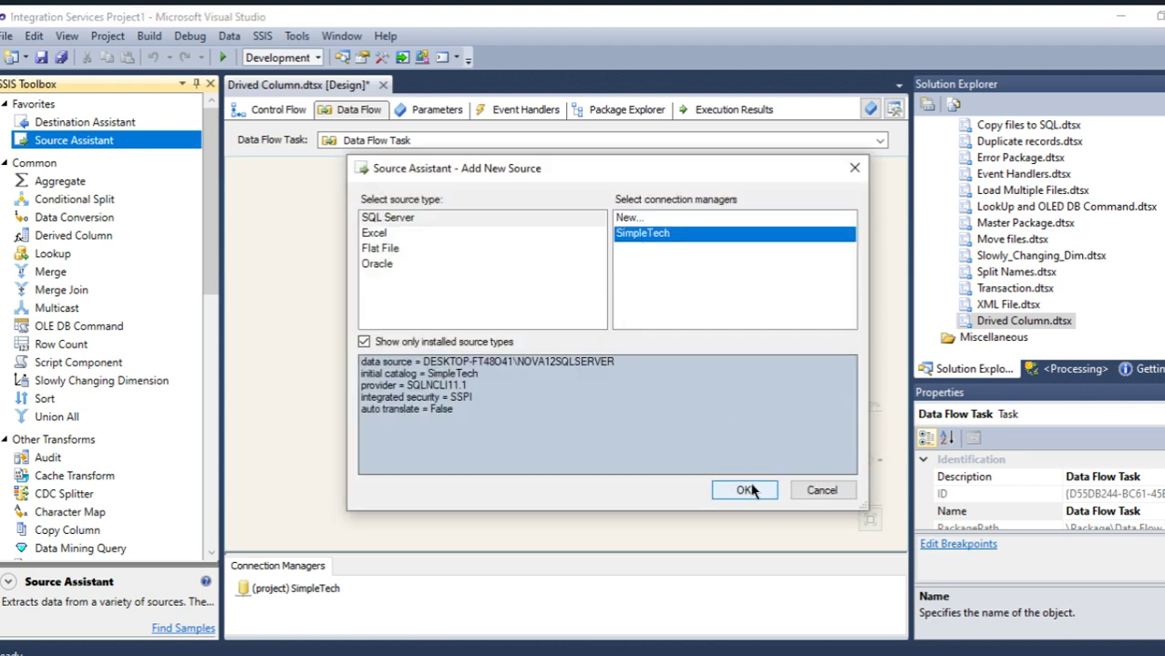
pyautogui.click(746, 490)
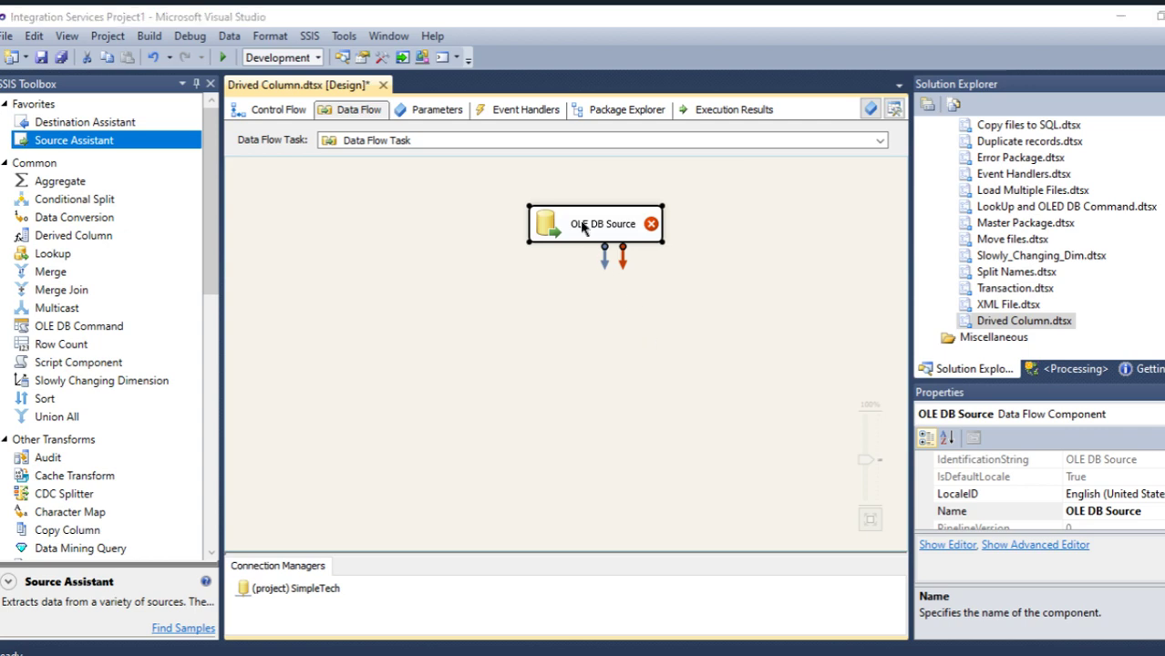
# Step: Set the OLE DB Source to read from the [dbo].[MyEmployees] table and preview its rows
pyautogui.doubleClick(582, 226)
pyautogui.click(819, 338)
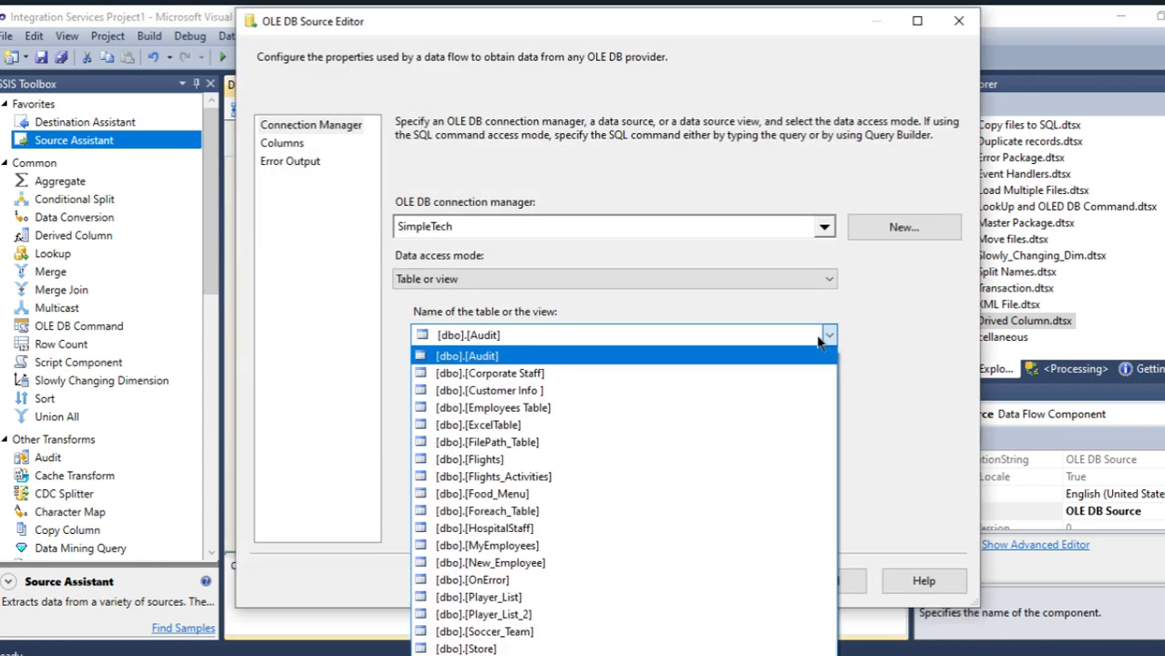
pyautogui.click(545, 547)
pyautogui.click(510, 537)
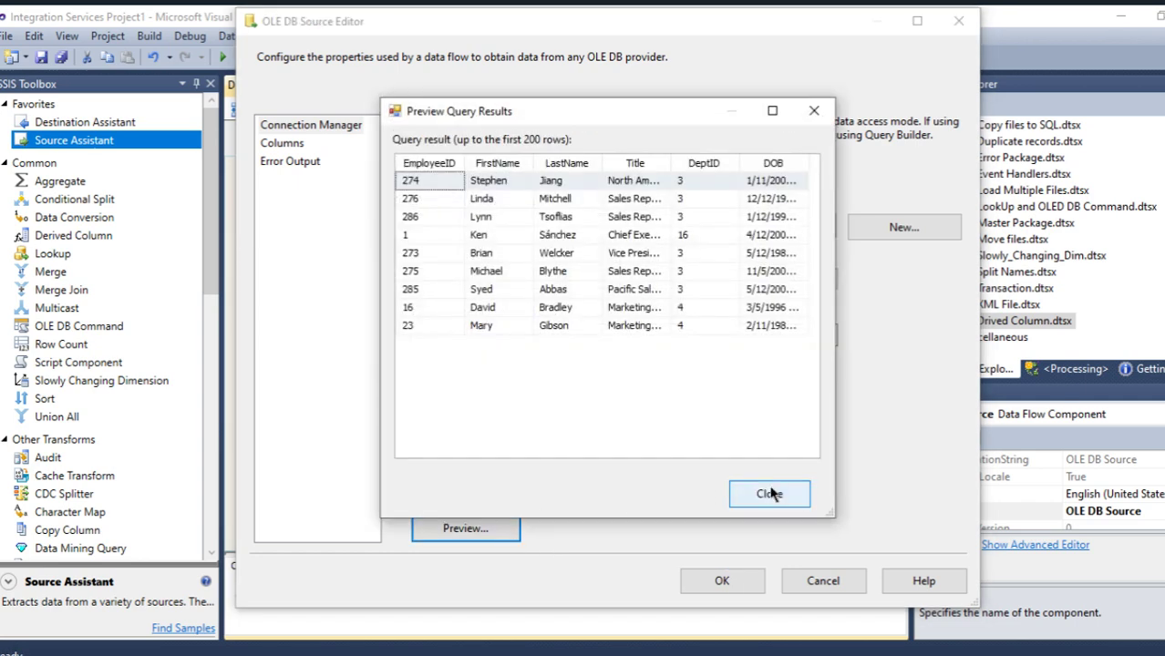
pyautogui.click(770, 493)
pyautogui.click(685, 580)
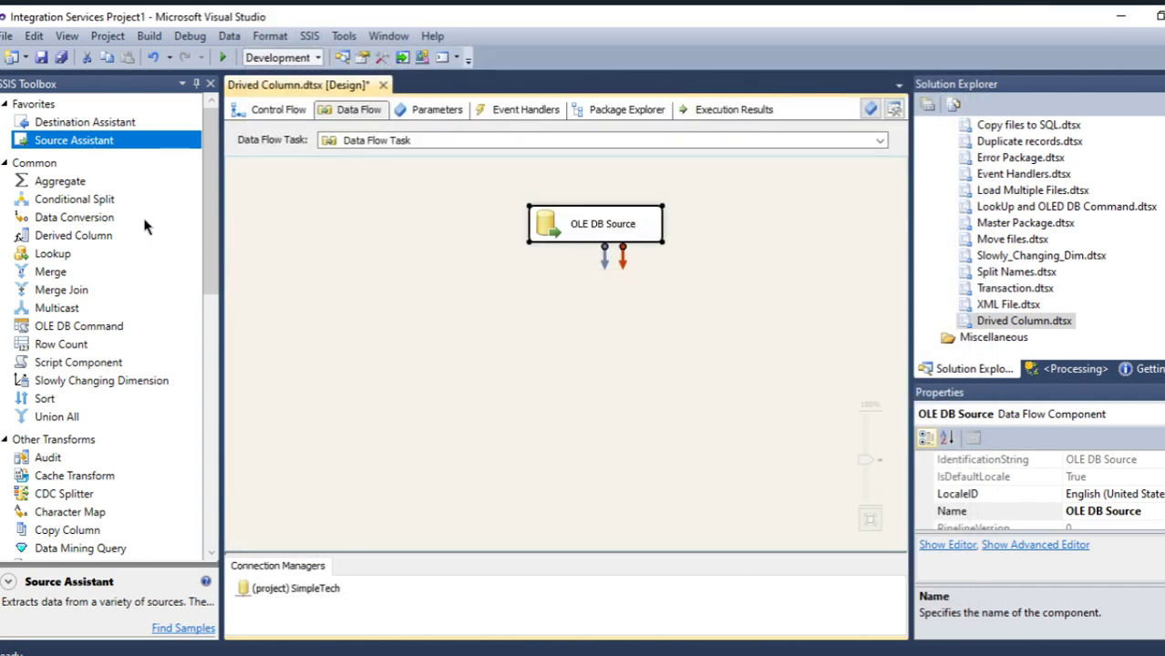
# Step: Add a Derived Column transformation below the OLE DB Source and connect the source's regular data output to it
pyautogui.moveTo(95, 234); pyautogui.dragTo(606, 357)
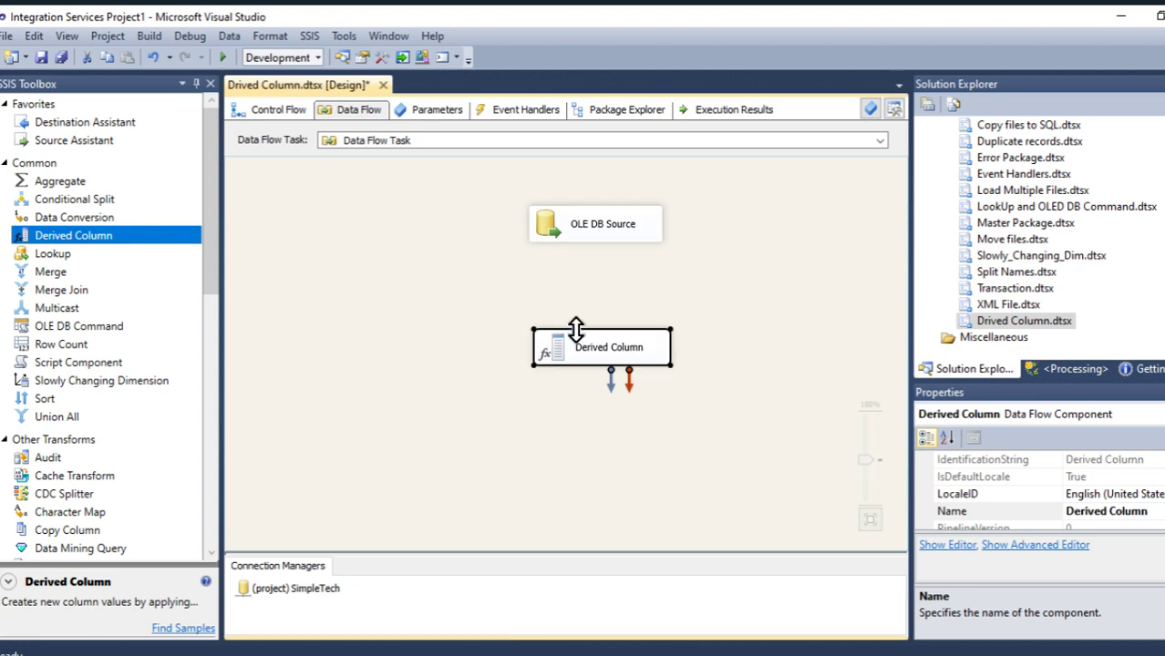
pyautogui.click(577, 220)
pyautogui.moveTo(602, 261); pyautogui.dragTo(602, 353)
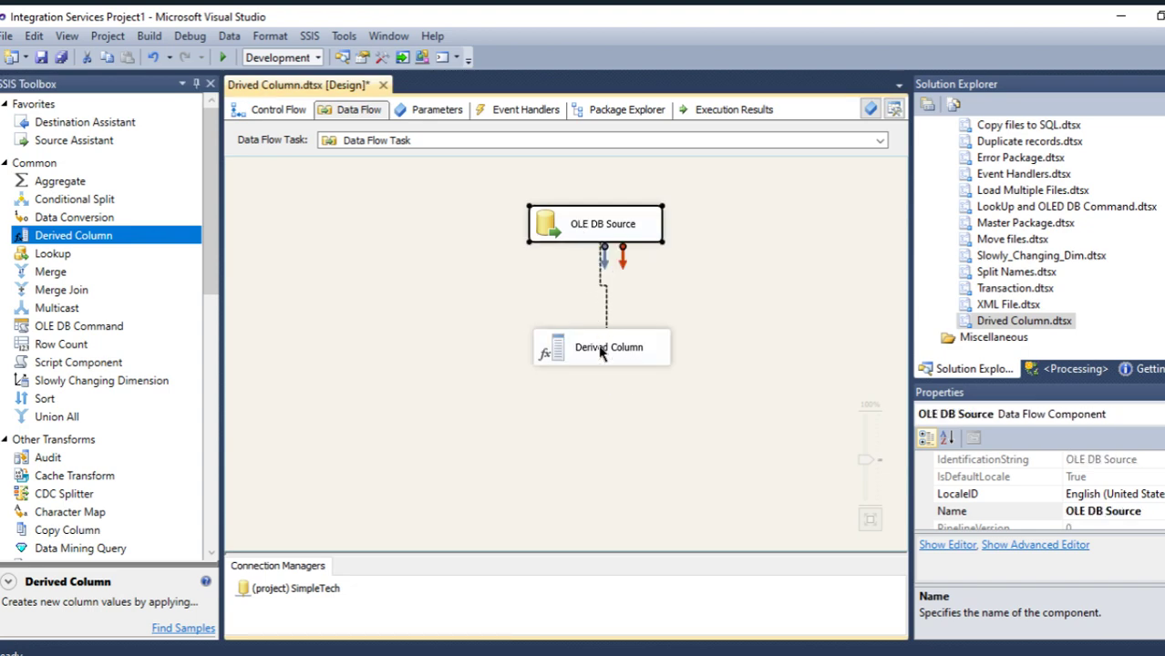
# Step: Open the Derived Column transformation for editing and examine the input columns and system variables available for expressions
pyautogui.doubleClick(559, 355)
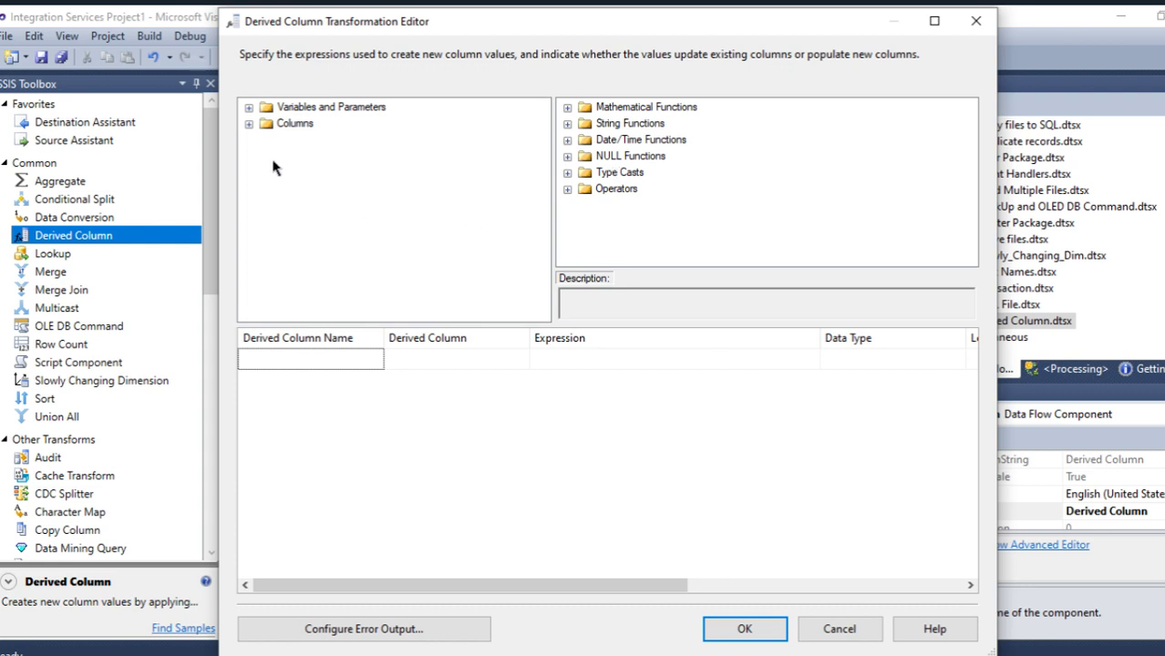
pyautogui.click(248, 125)
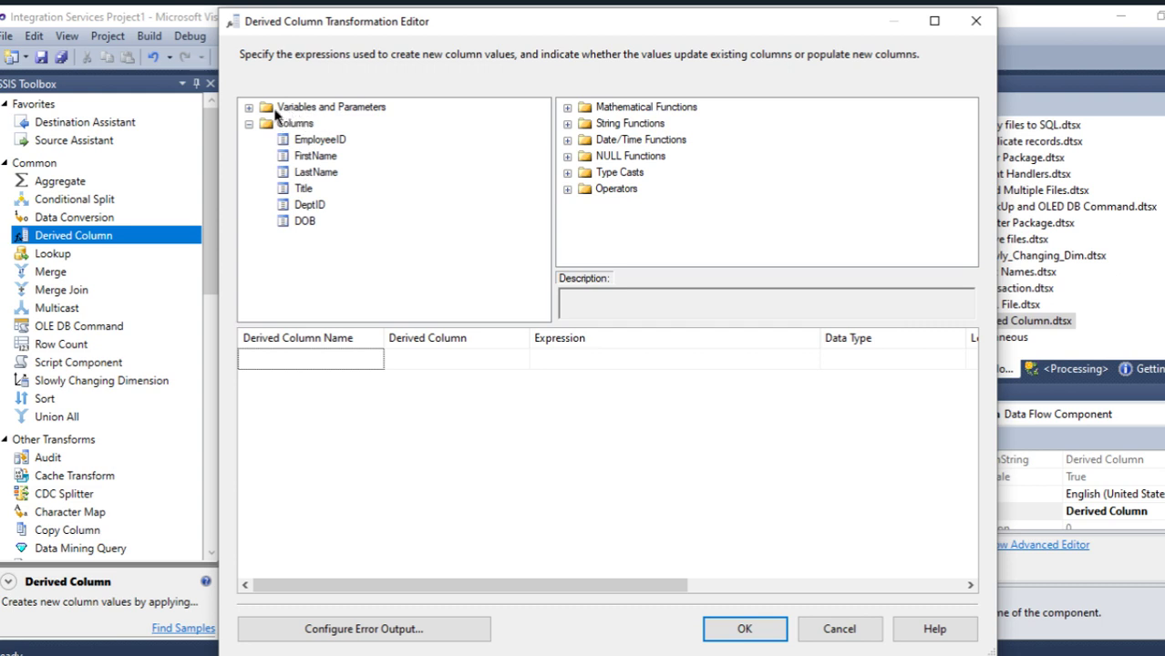
pyautogui.click(249, 107)
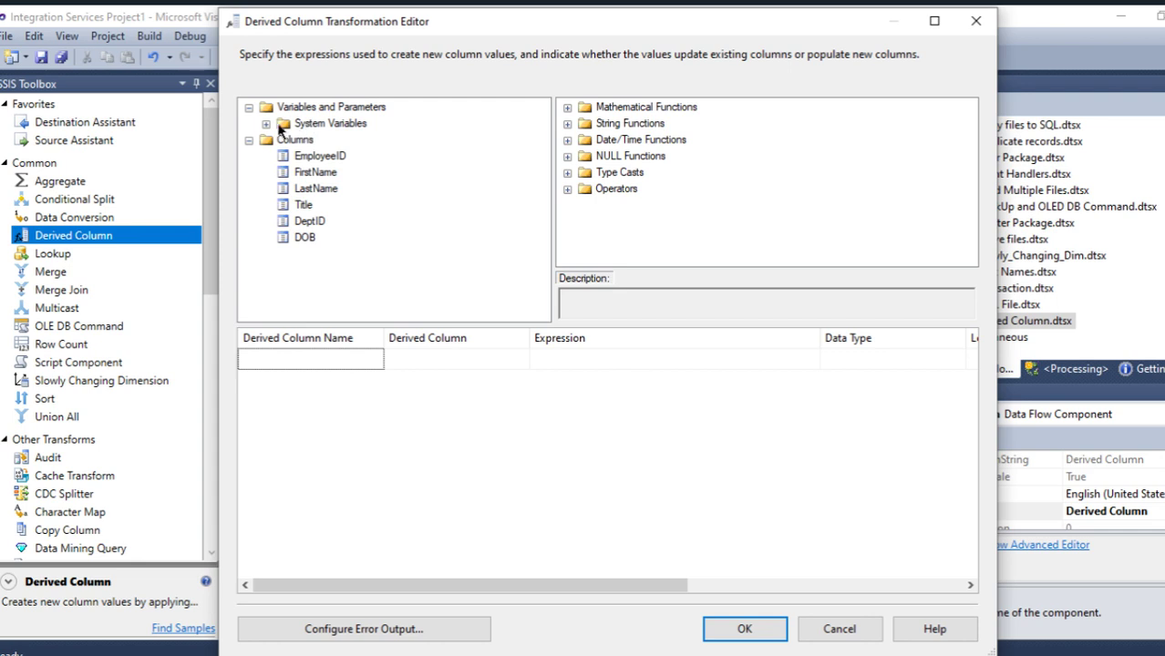
pyautogui.click(265, 124)
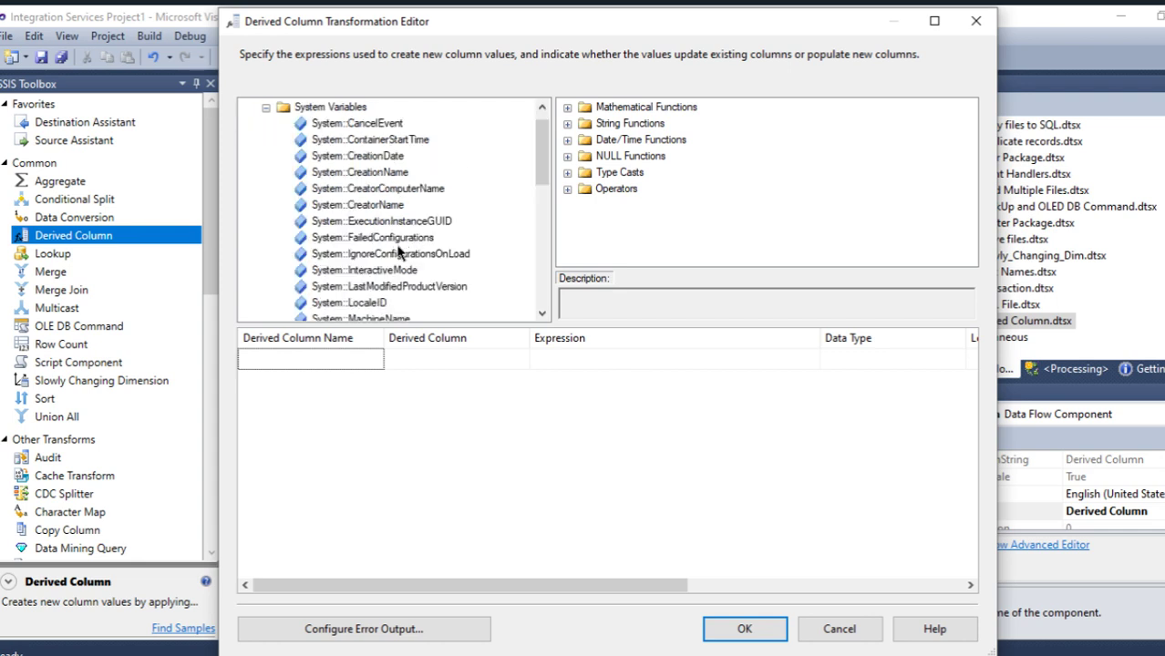
pyautogui.scroll(-3, 408, 252)
pyautogui.scroll(-1, 408, 253)
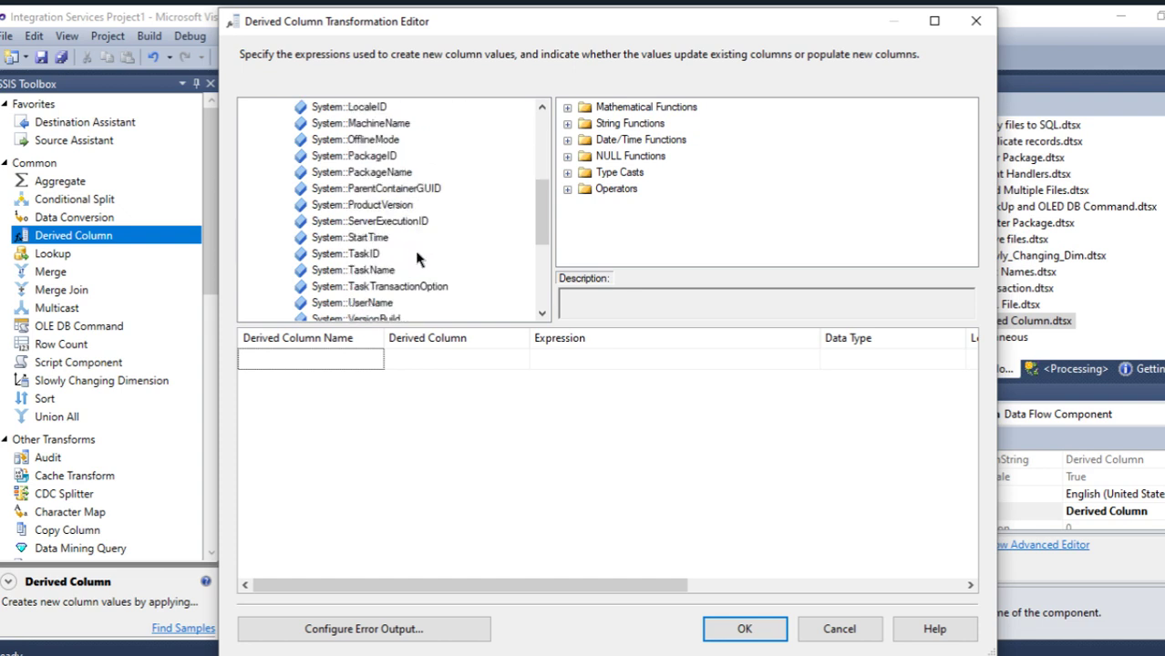
pyautogui.click(387, 272)
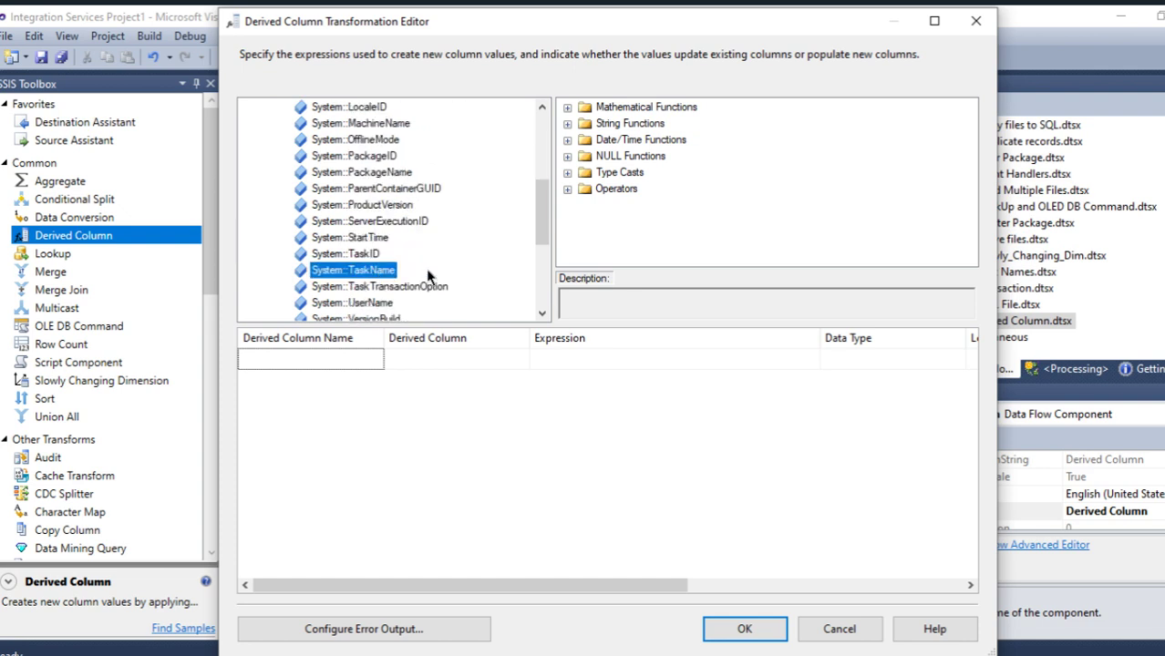
pyautogui.click(401, 174)
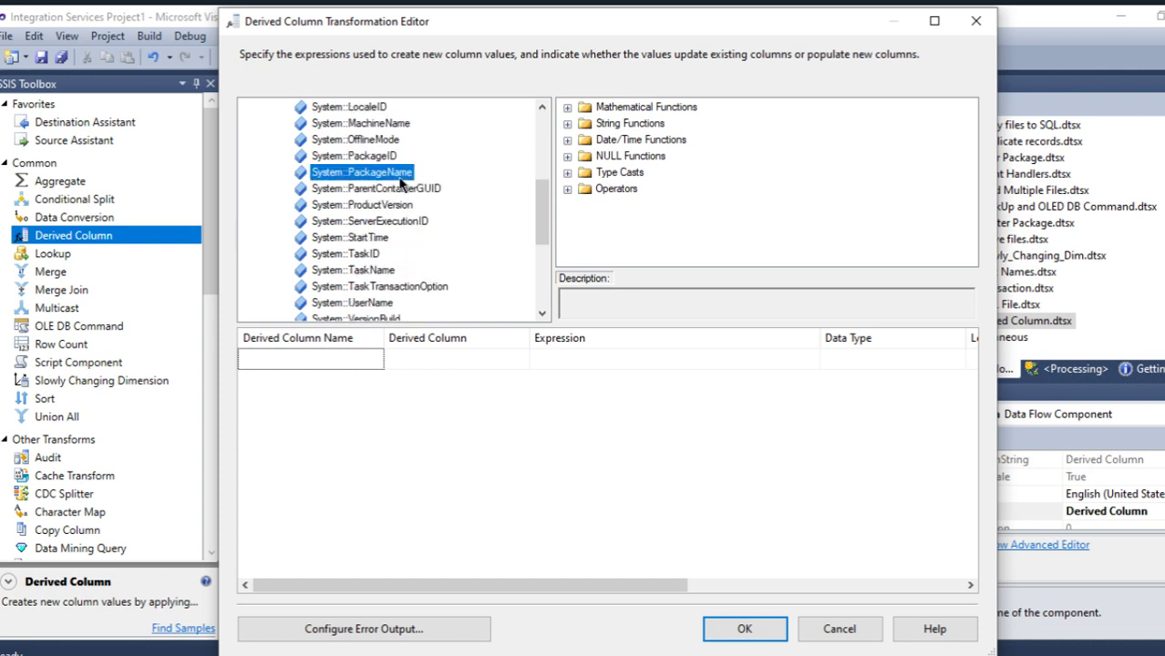
pyautogui.click(377, 157)
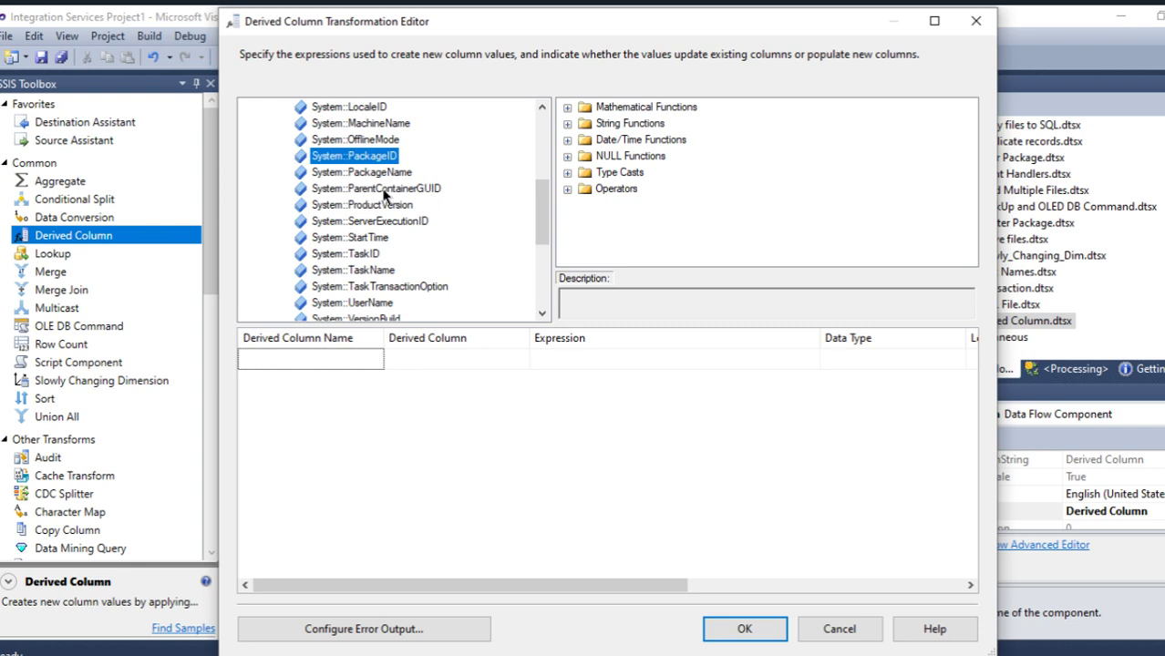
pyautogui.scroll(-3, 416, 221)
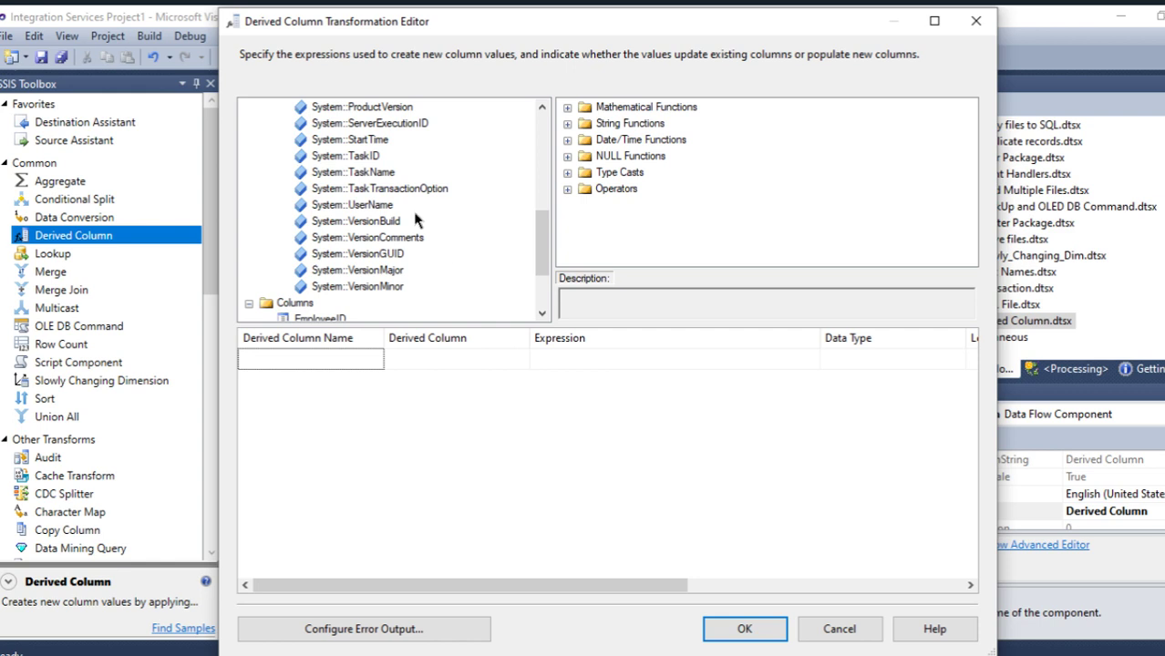
pyautogui.click(369, 142)
# Step: Add a new derived column named Updated_Date with the system variable expression @[System::StartTime]
pyautogui.click(339, 361)
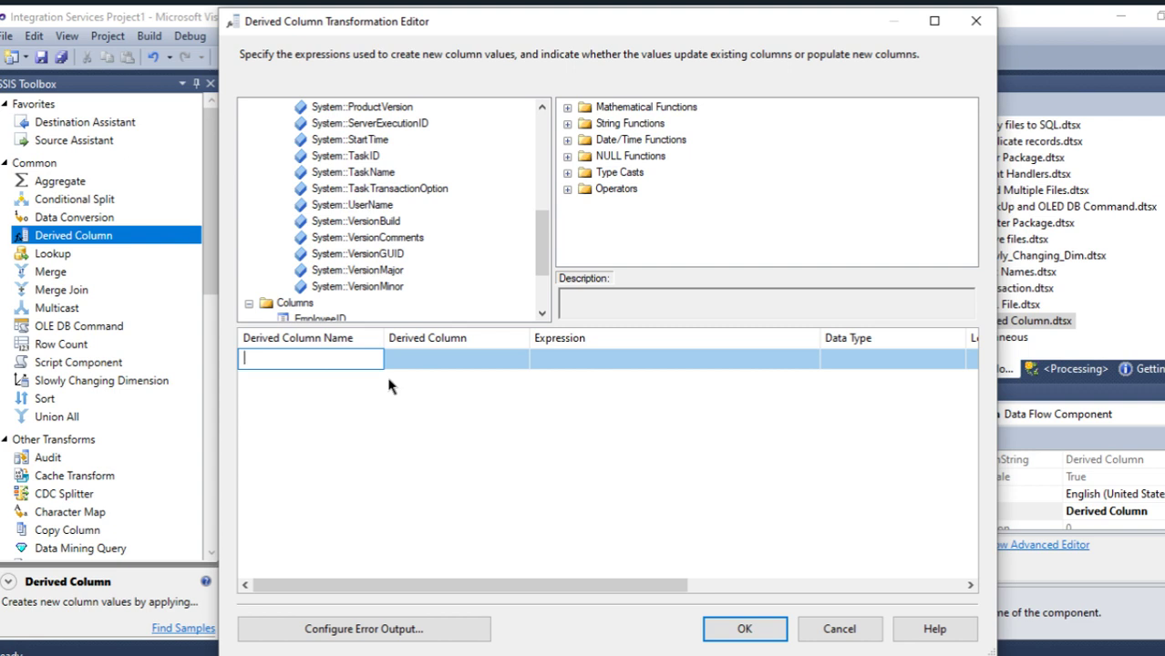
pyautogui.write('Updated_Date')
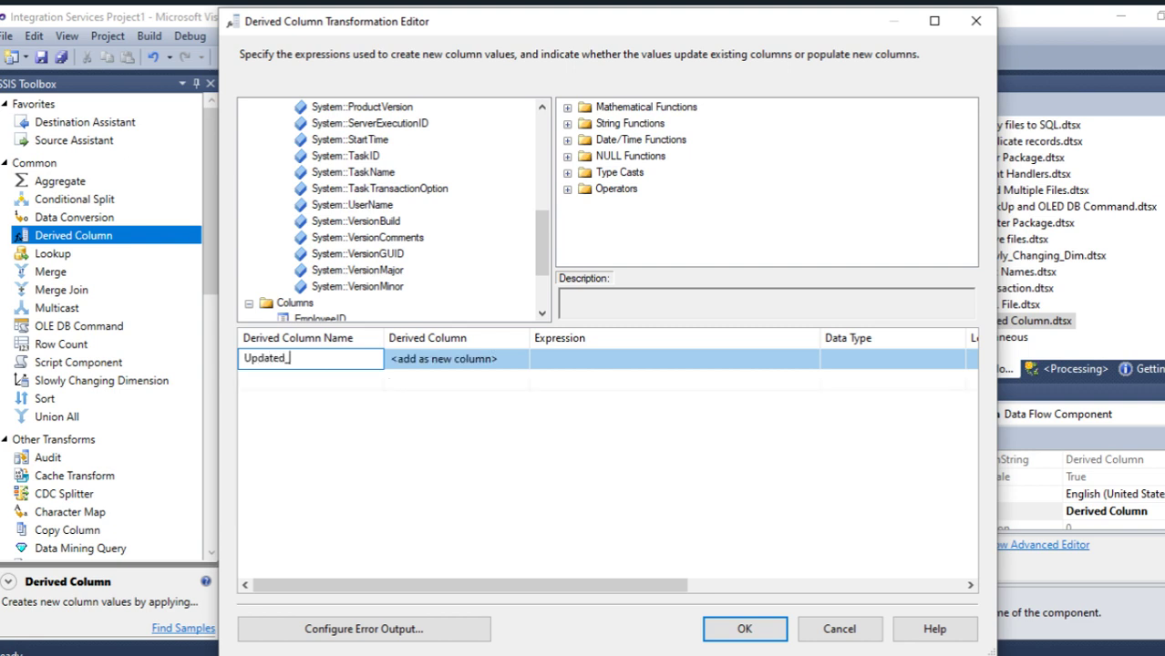
pyautogui.click(576, 358)
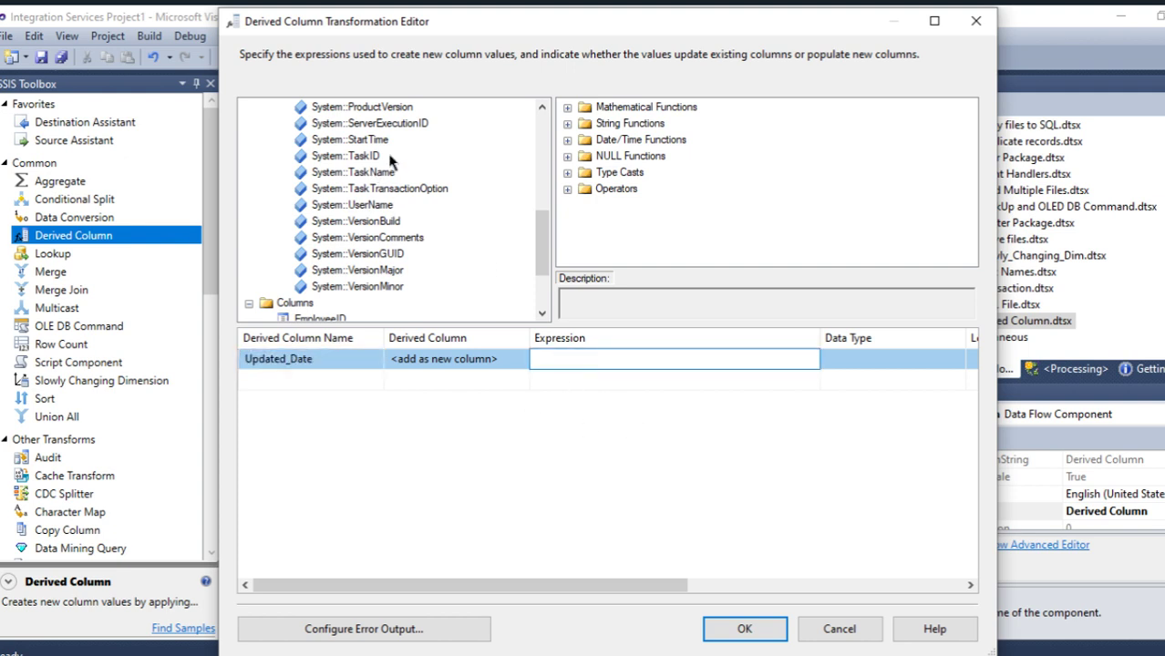
pyautogui.moveTo(369, 140); pyautogui.dragTo(567, 364)
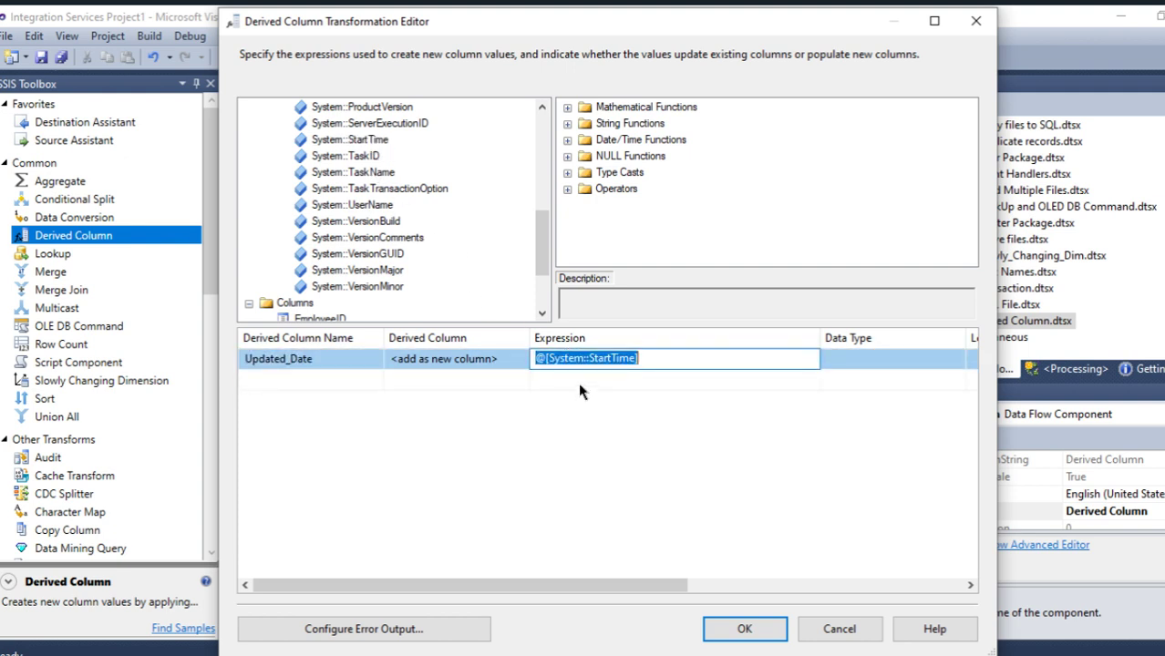
pyautogui.click(577, 381)
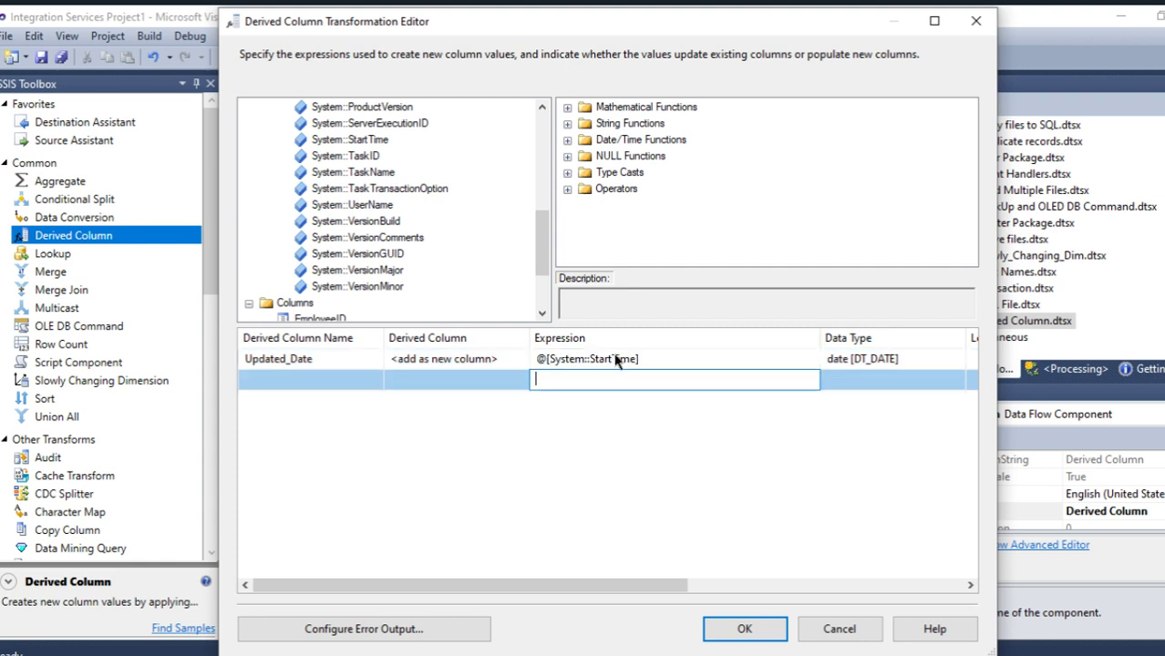
# Step: Cast the Updated_Date expression to a database date by putting the (DT_DBDATE) type cast before @[System::StartTime]
pyautogui.click(654, 360)
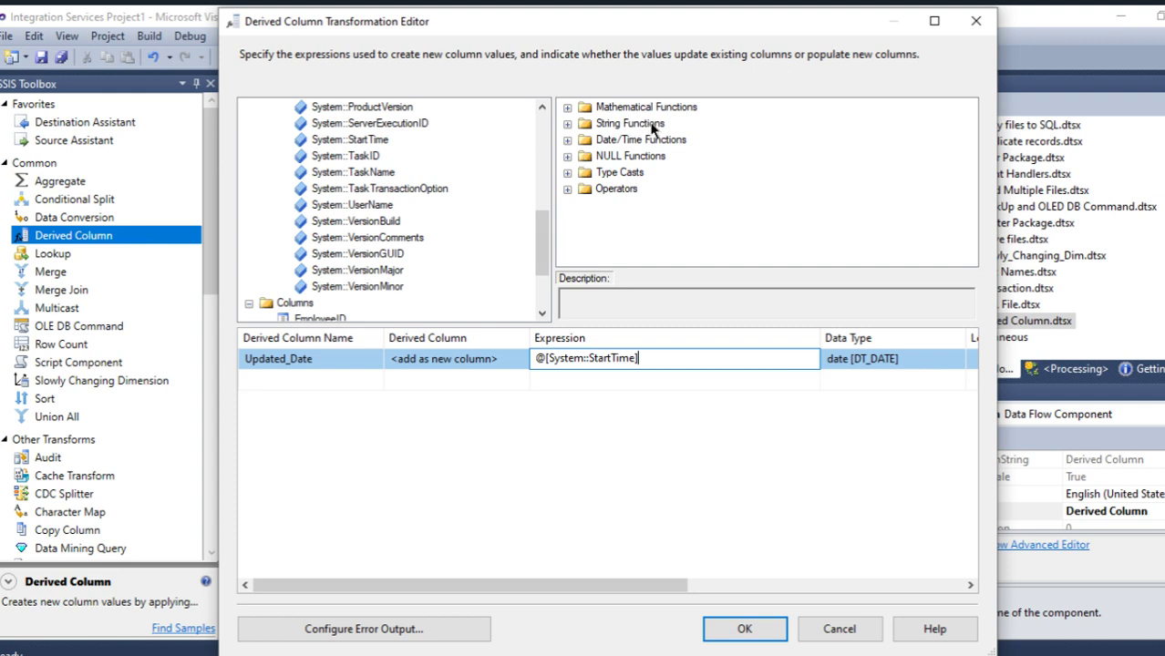
pyautogui.click(566, 174)
pyautogui.scroll(-3, 718, 196)
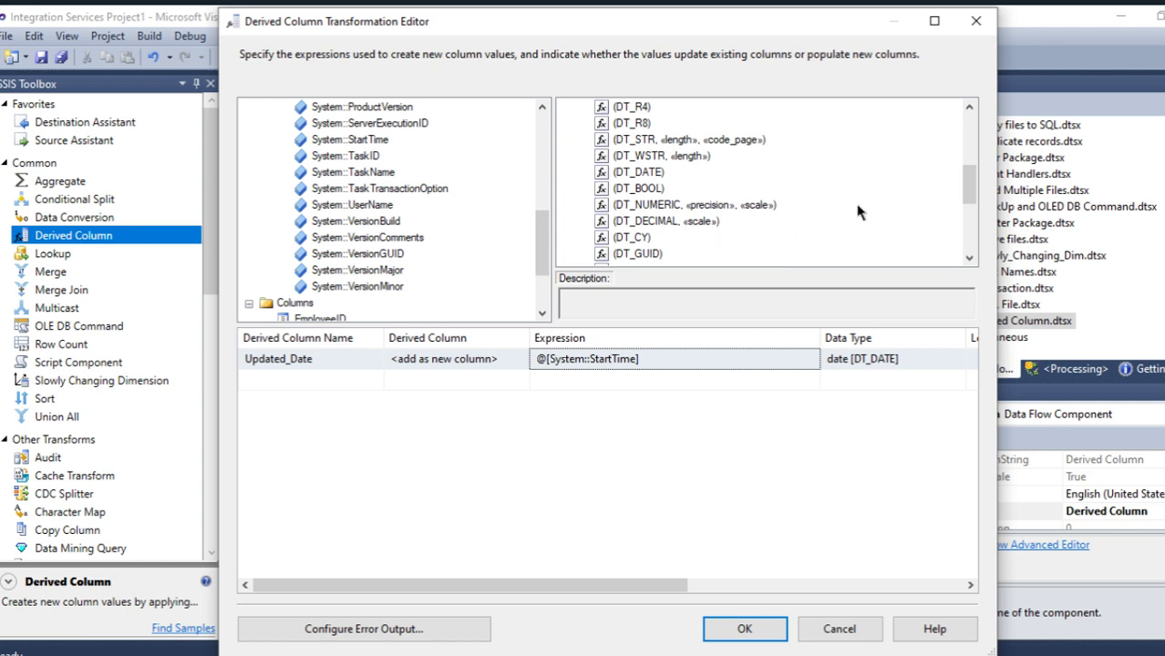
pyautogui.moveTo(967, 185); pyautogui.dragTo(967, 198)
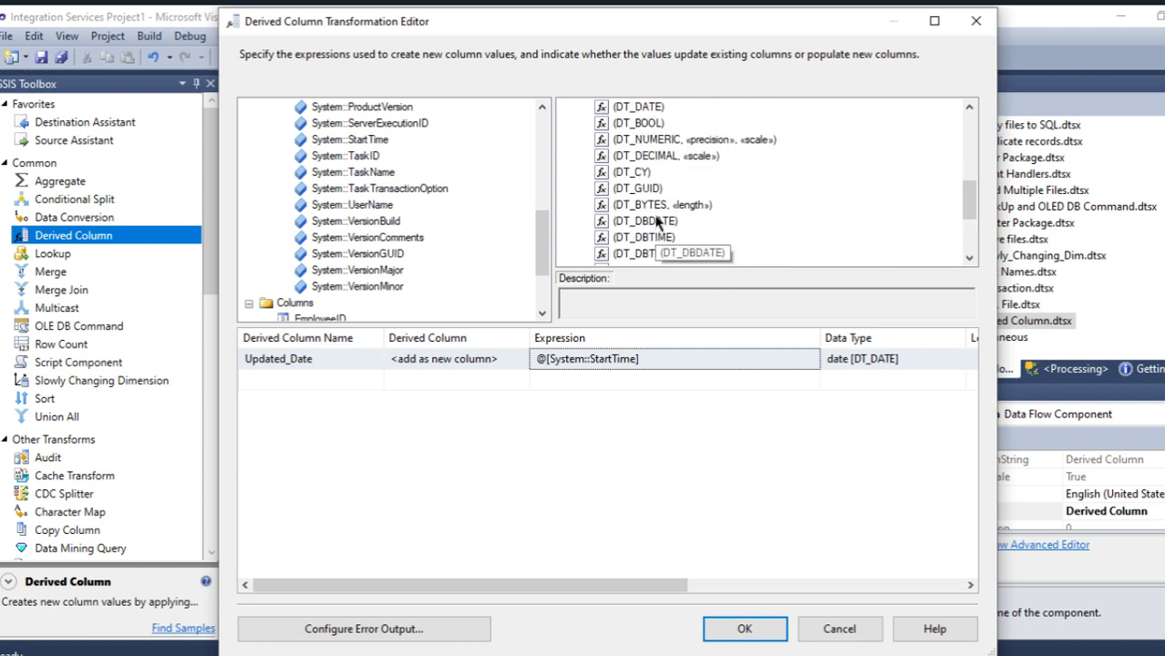
pyautogui.moveTo(656, 222); pyautogui.dragTo(540, 365)
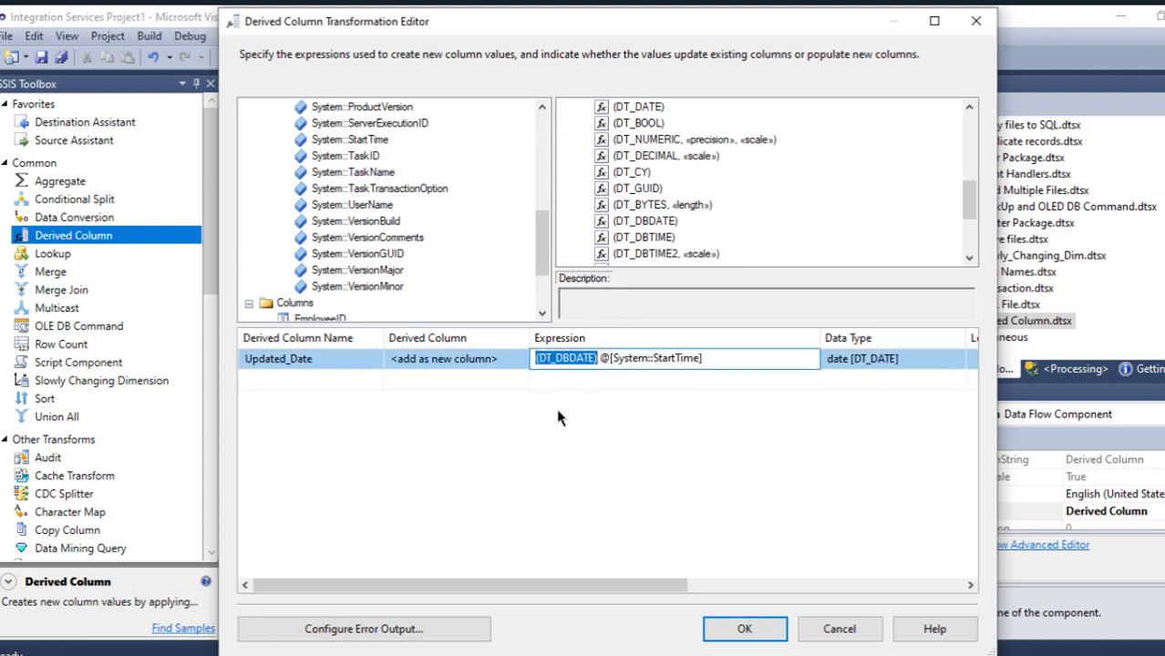
pyautogui.click(627, 383)
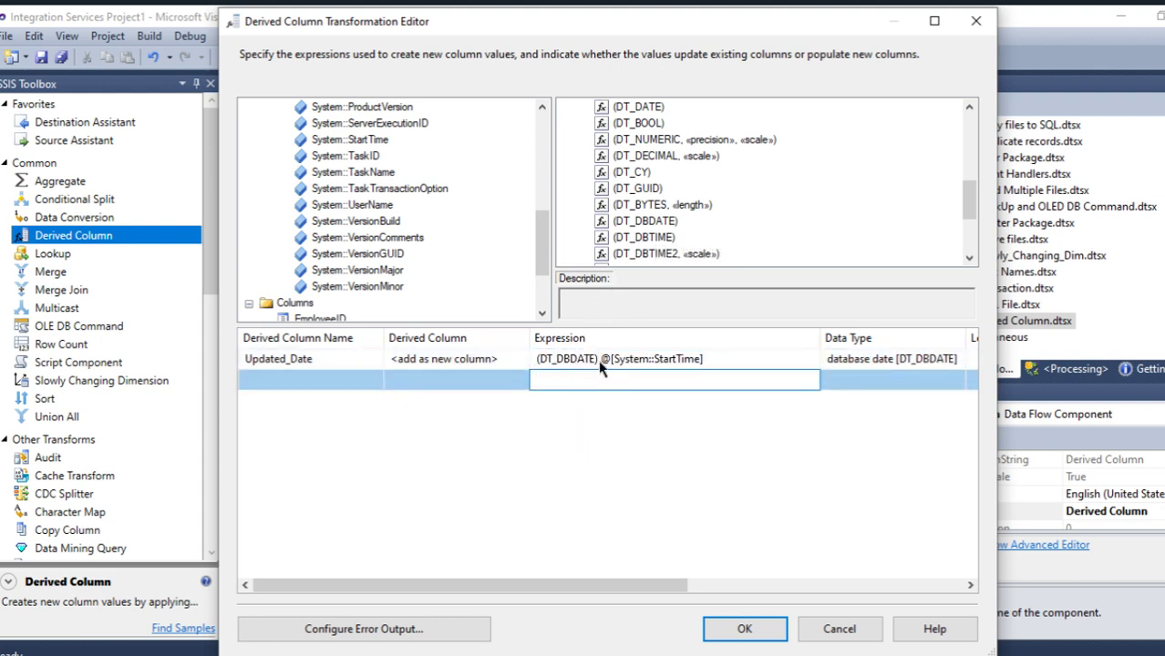
pyautogui.scroll(2, 645, 160)
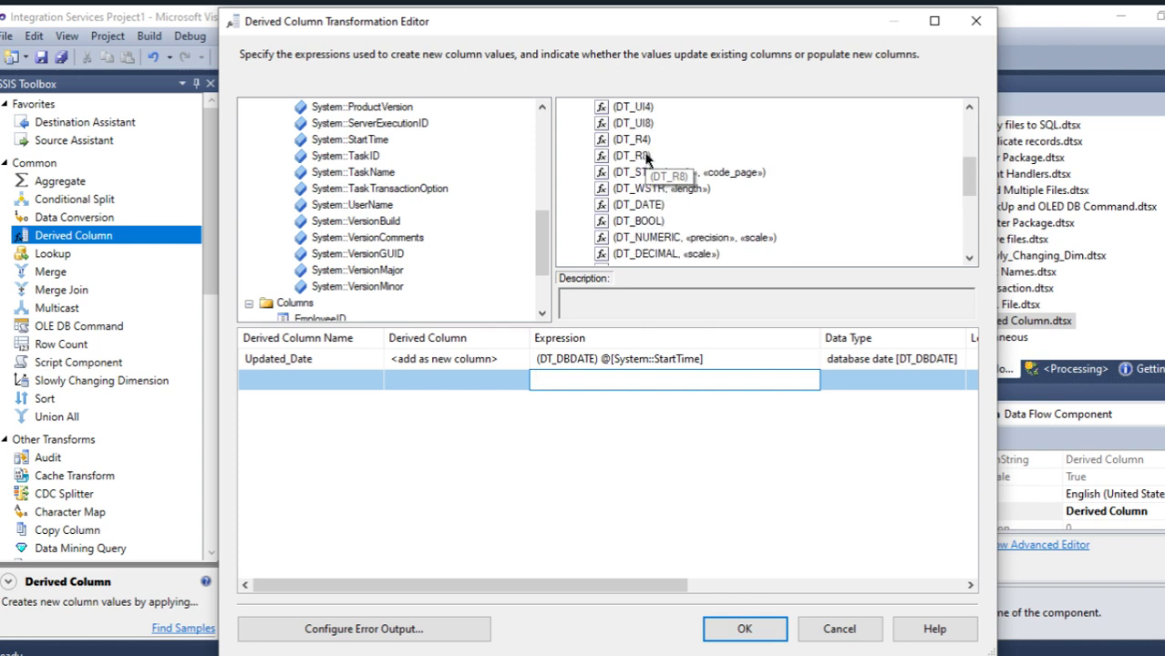
pyautogui.scroll(2, 646, 160)
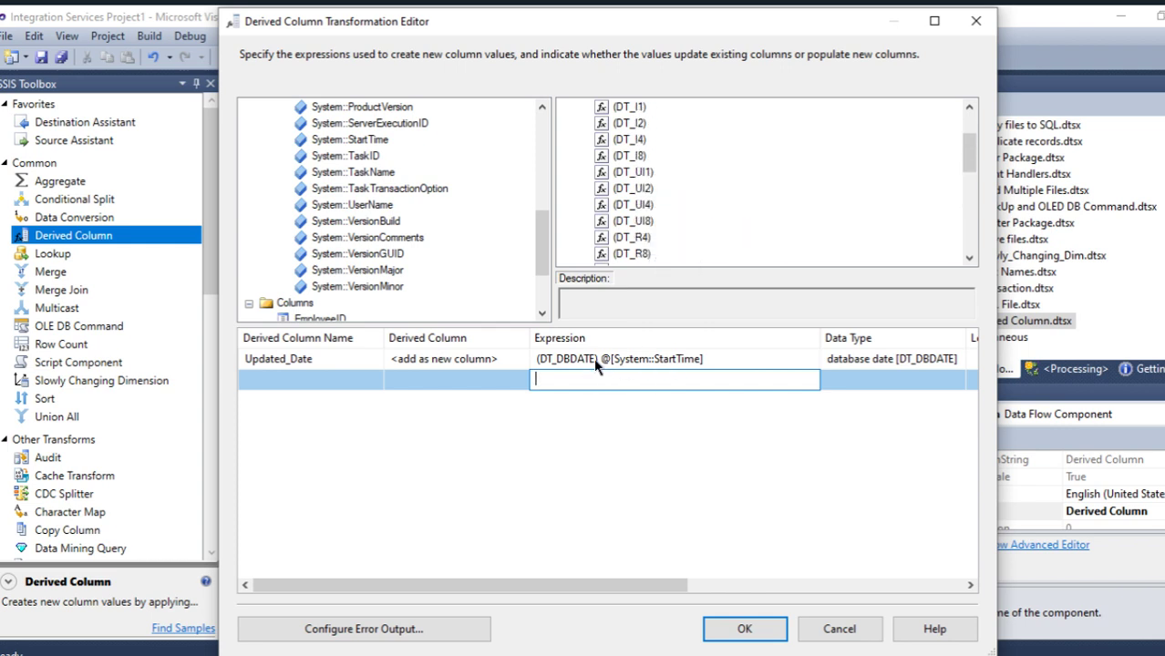
pyautogui.scroll(2, 625, 213)
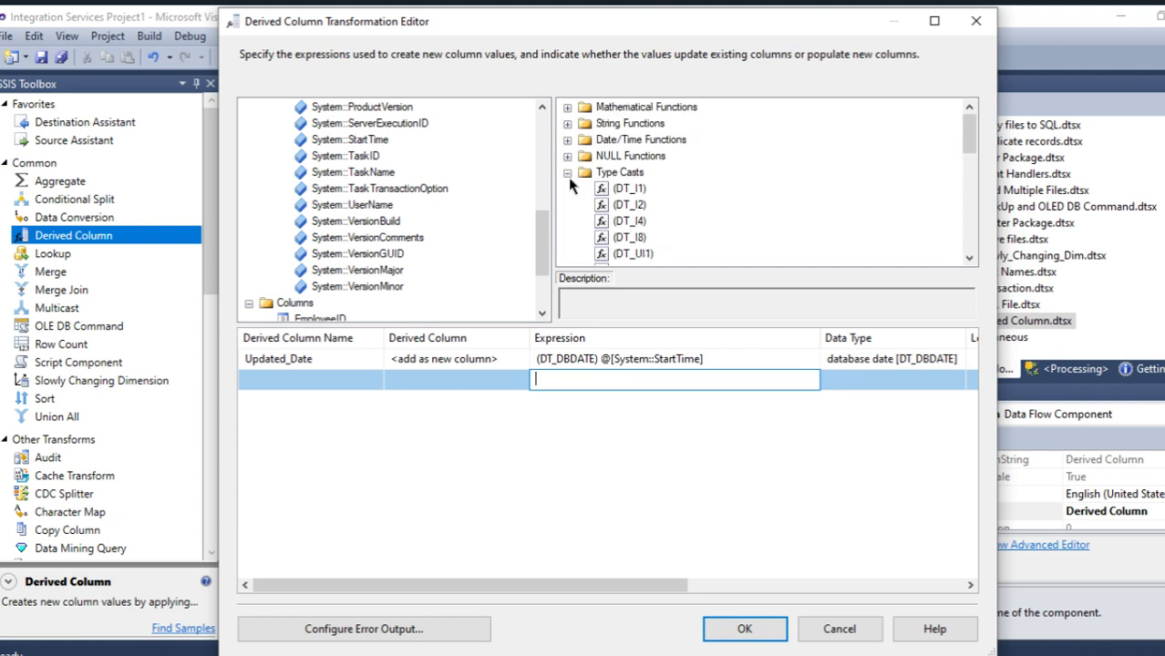
# Step: Add a new derived column named Full Name with the expression [FirstName] + [LastName]
pyautogui.click(319, 383)
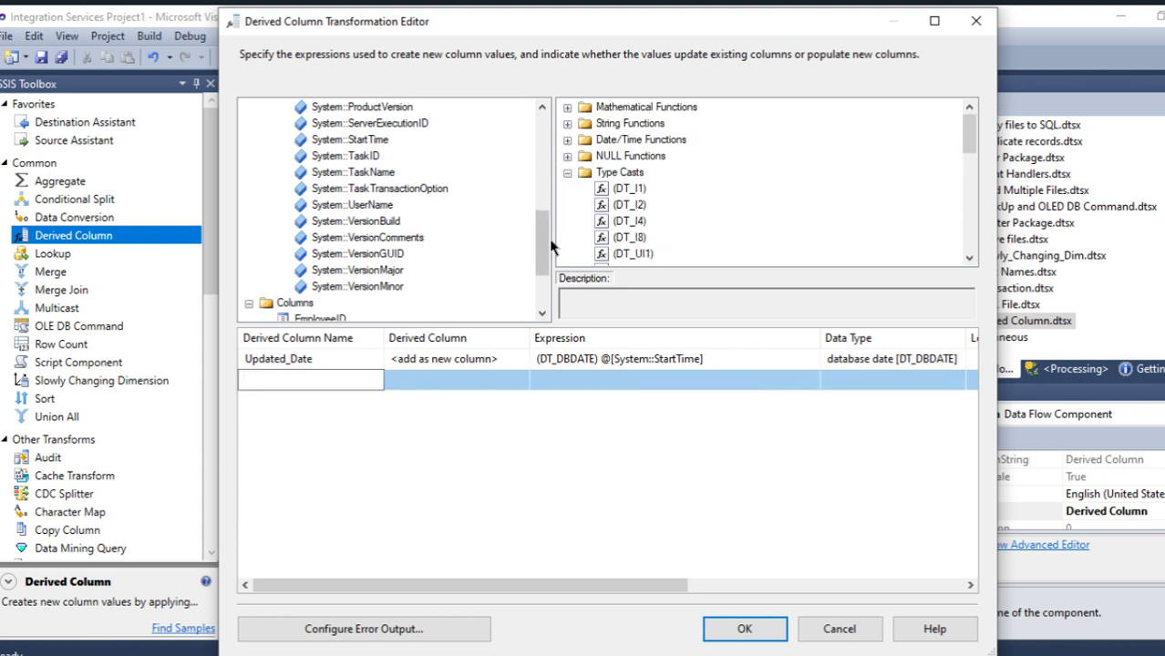
pyautogui.scroll(8, 537, 239)
pyautogui.click(266, 125)
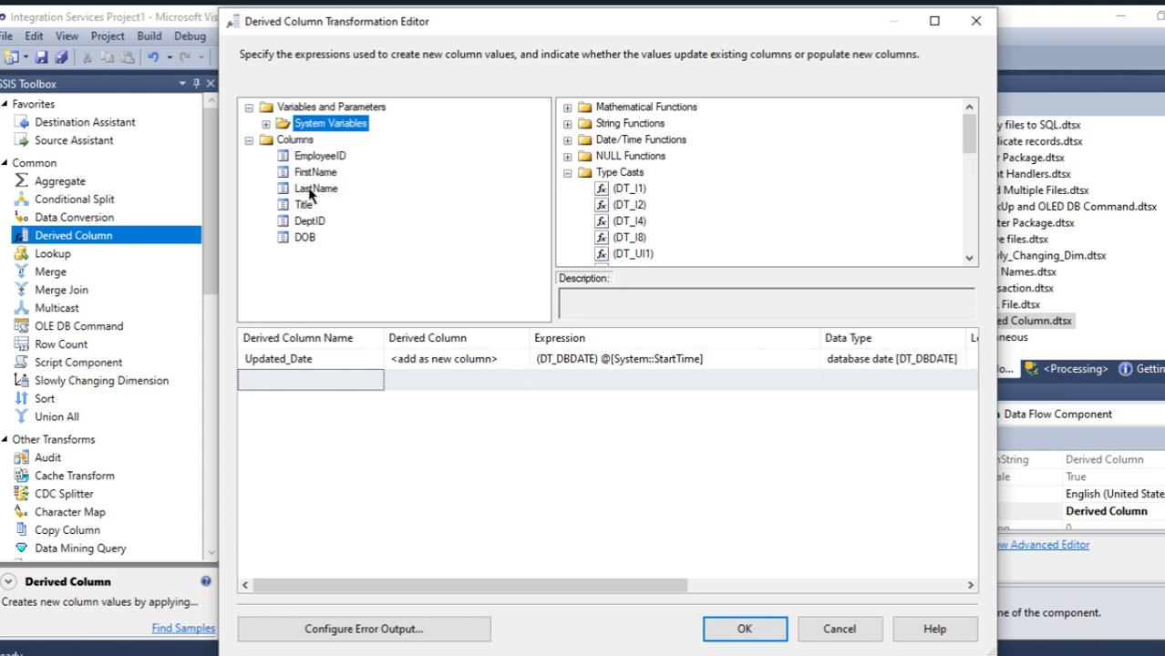
pyautogui.click(328, 381)
pyautogui.write('Full Name')
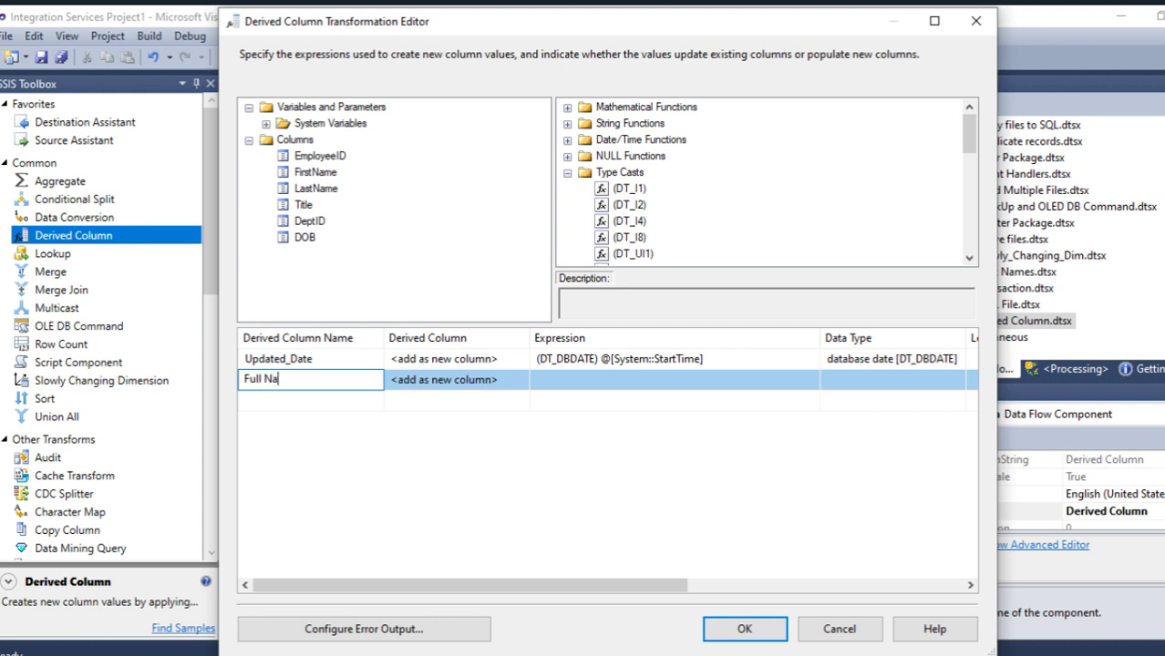
pyautogui.click(566, 383)
pyautogui.moveTo(305, 178); pyautogui.dragTo(547, 381)
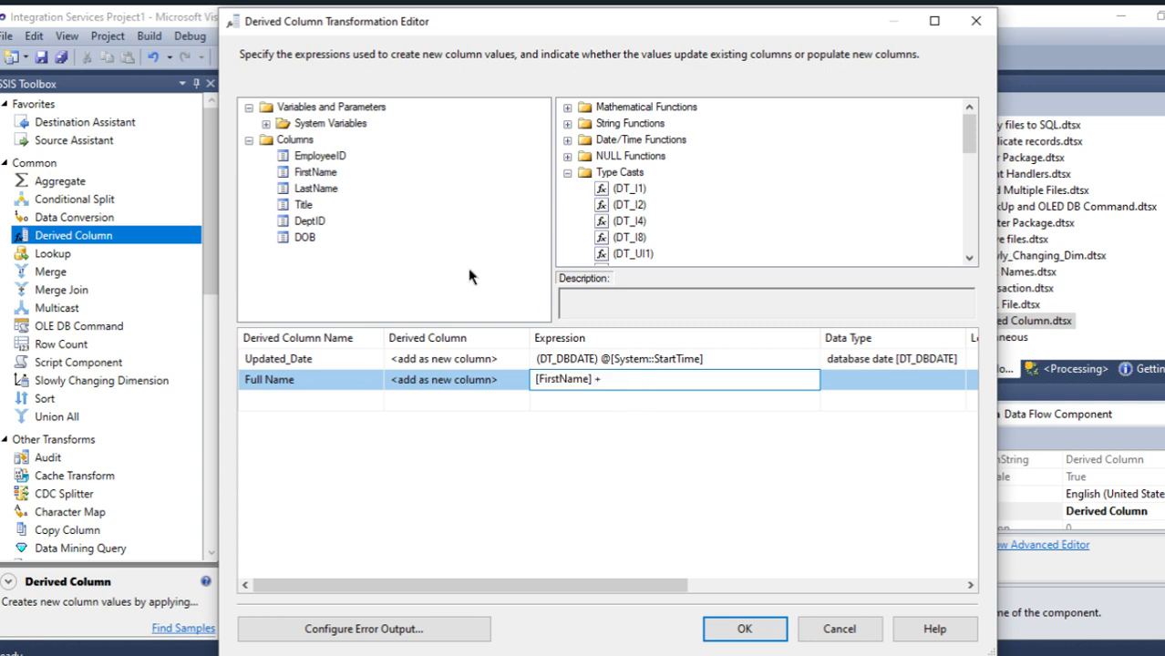
pyautogui.moveTo(316, 188); pyautogui.dragTo(654, 387)
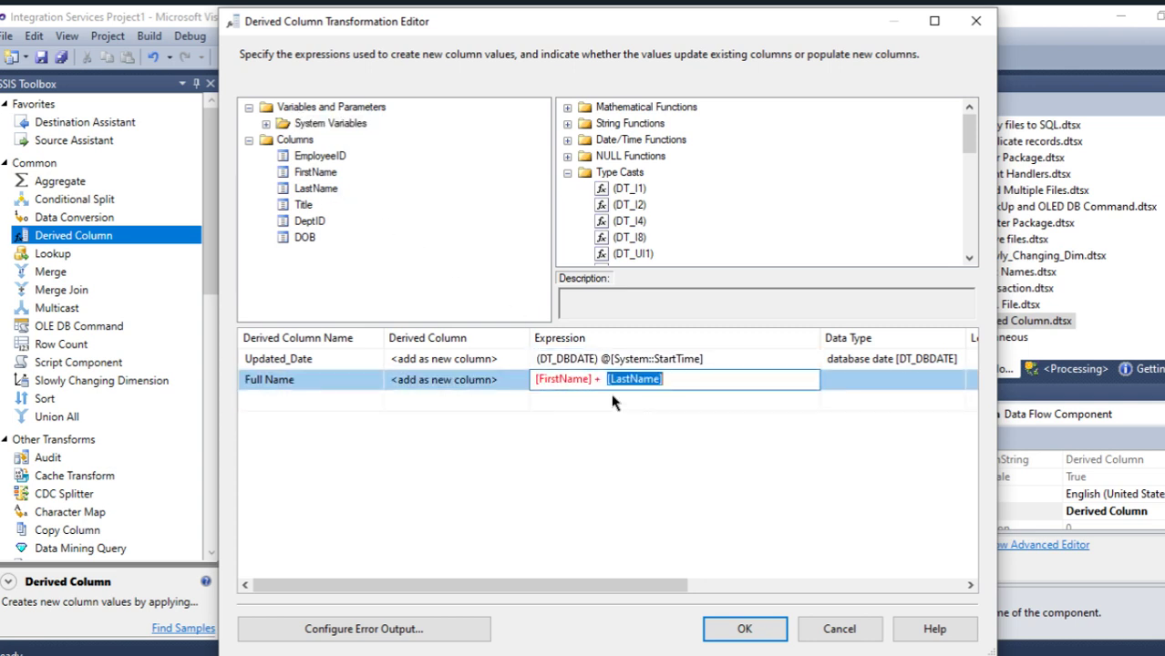
pyautogui.click(641, 409)
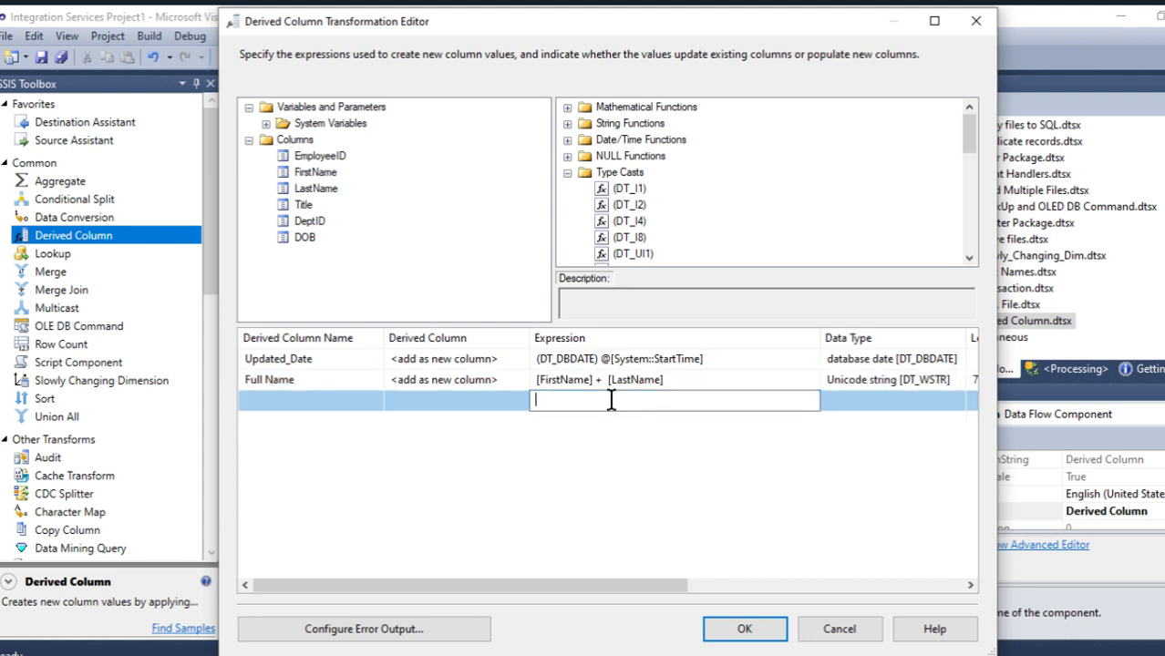
# Step: Insert a quoted blank and a second plus operator between [FirstName] and [LastName] in the Full Name expression
pyautogui.click(602, 380)
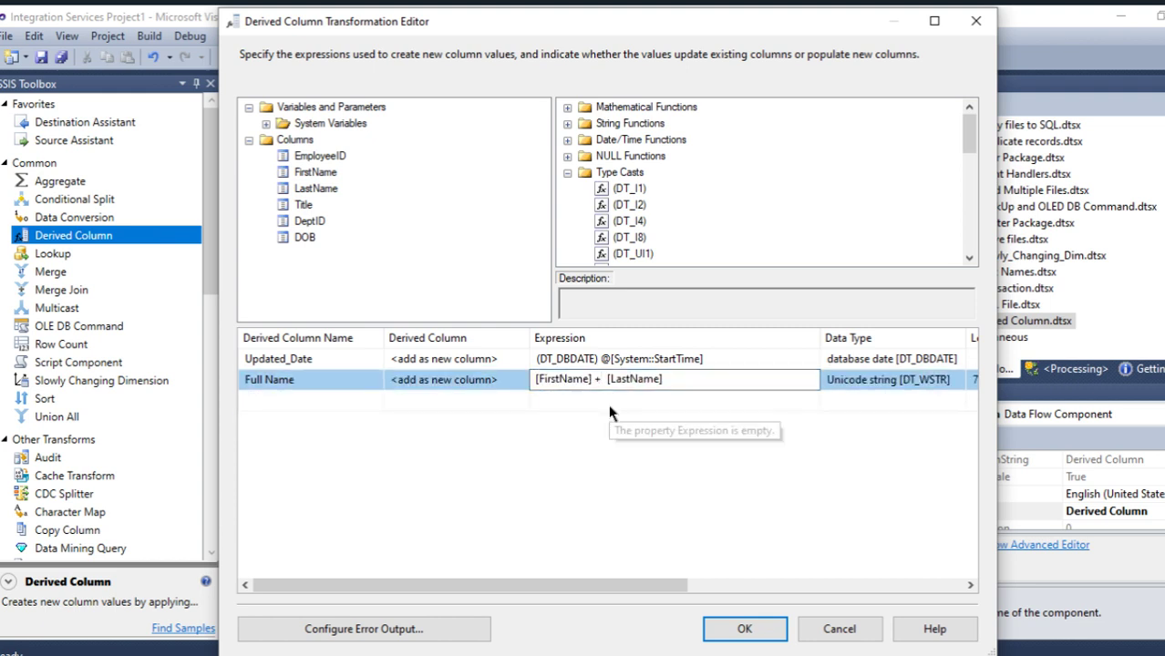
pyautogui.write('" "')
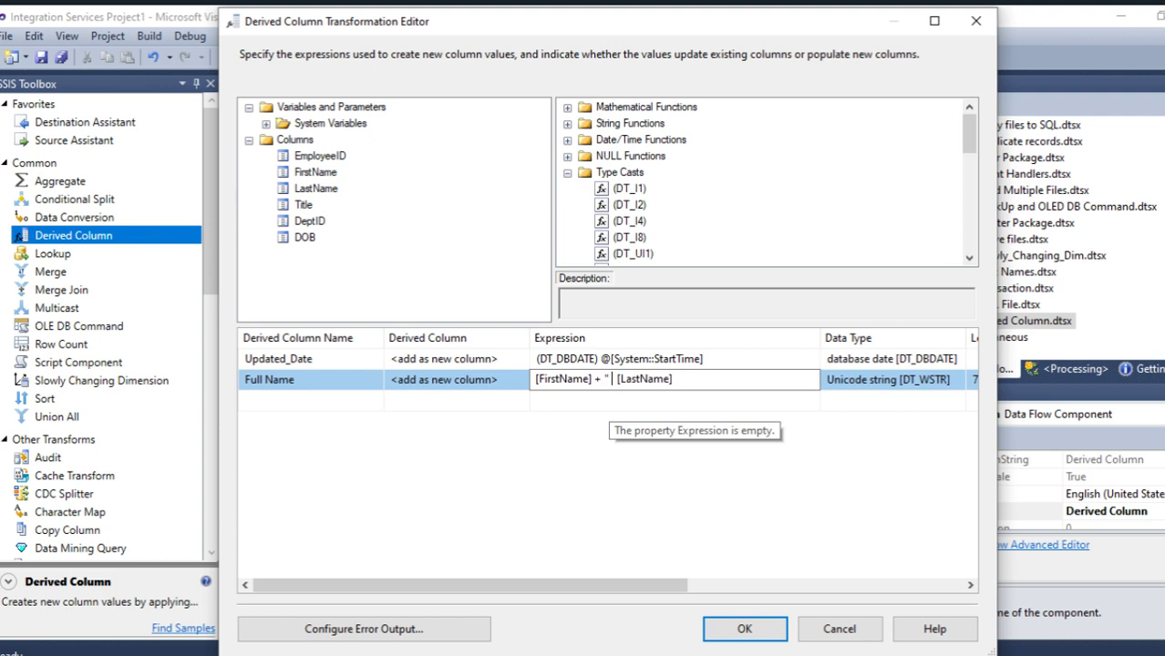
pyautogui.write(' +')
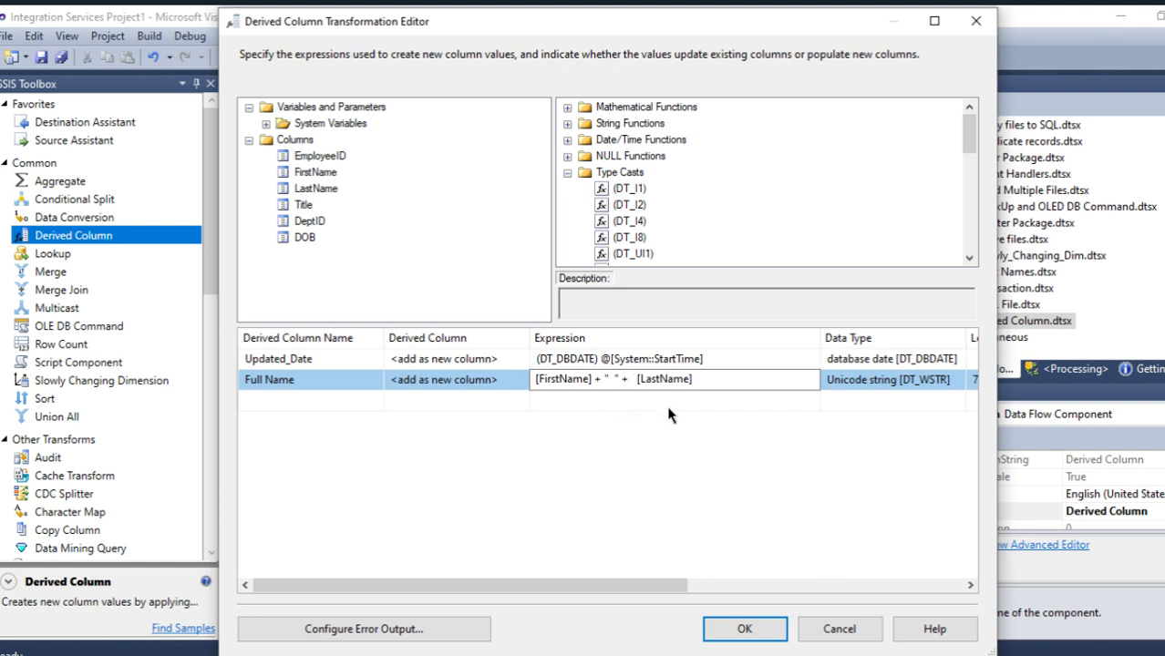
pyautogui.click(715, 401)
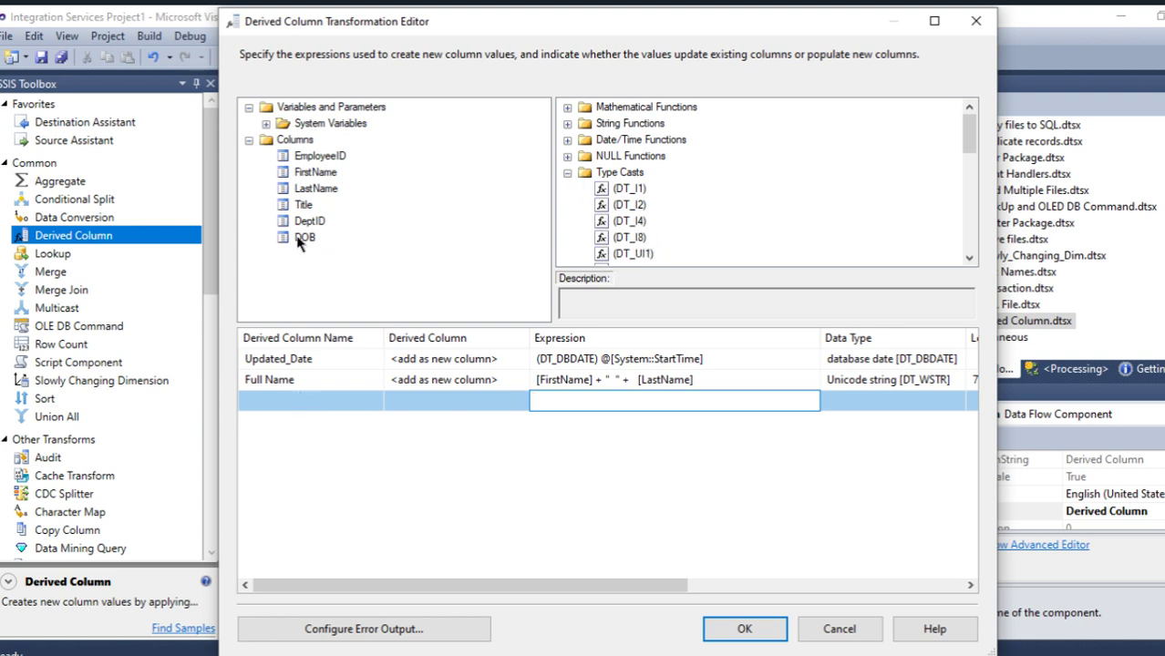
# Step: Add a new derived column named Age and use the DATEDIFF date/time function as its expression
pyautogui.click(568, 172)
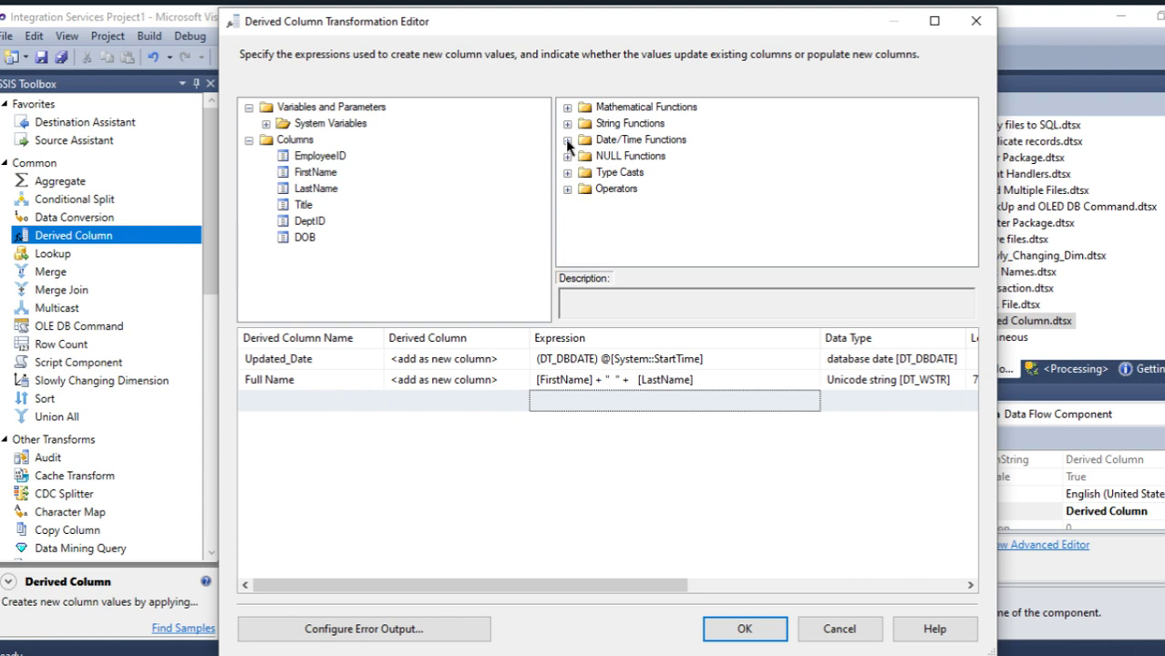
pyautogui.click(567, 139)
pyautogui.click(286, 399)
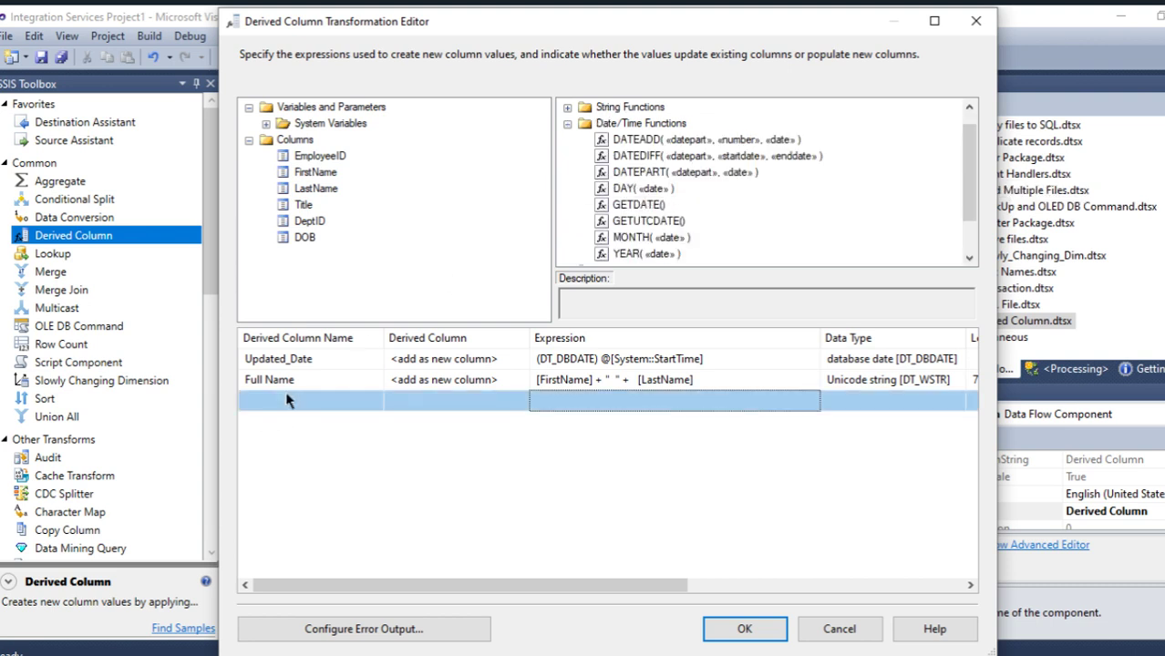
pyautogui.click(299, 397)
pyautogui.write('Age')
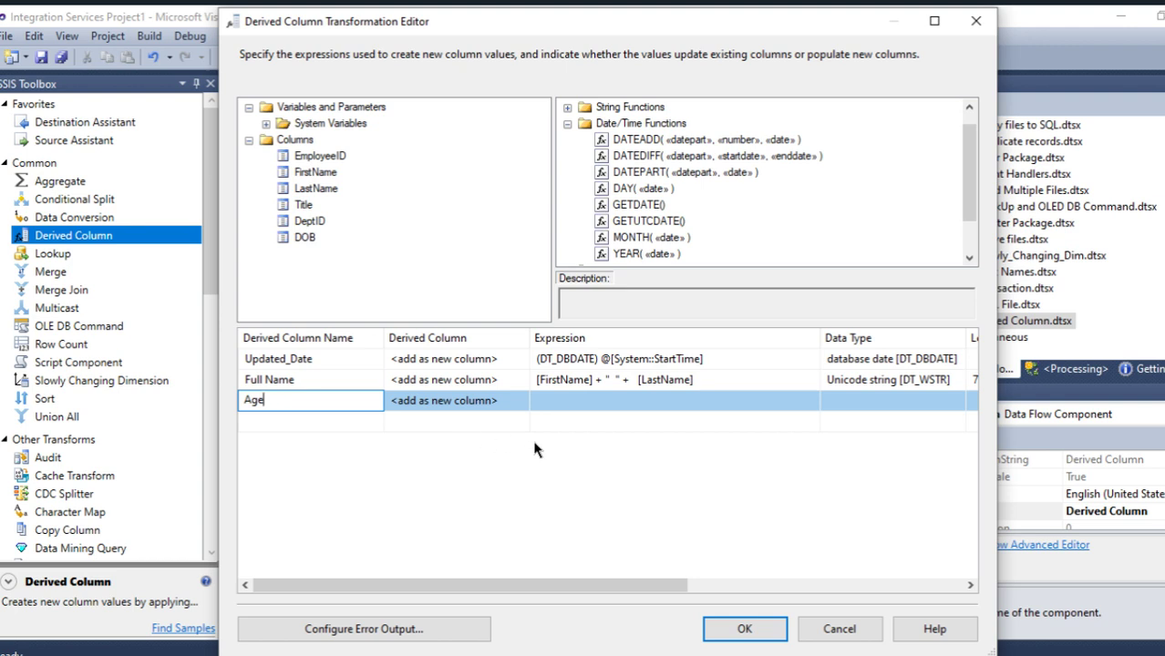
pyautogui.click(558, 405)
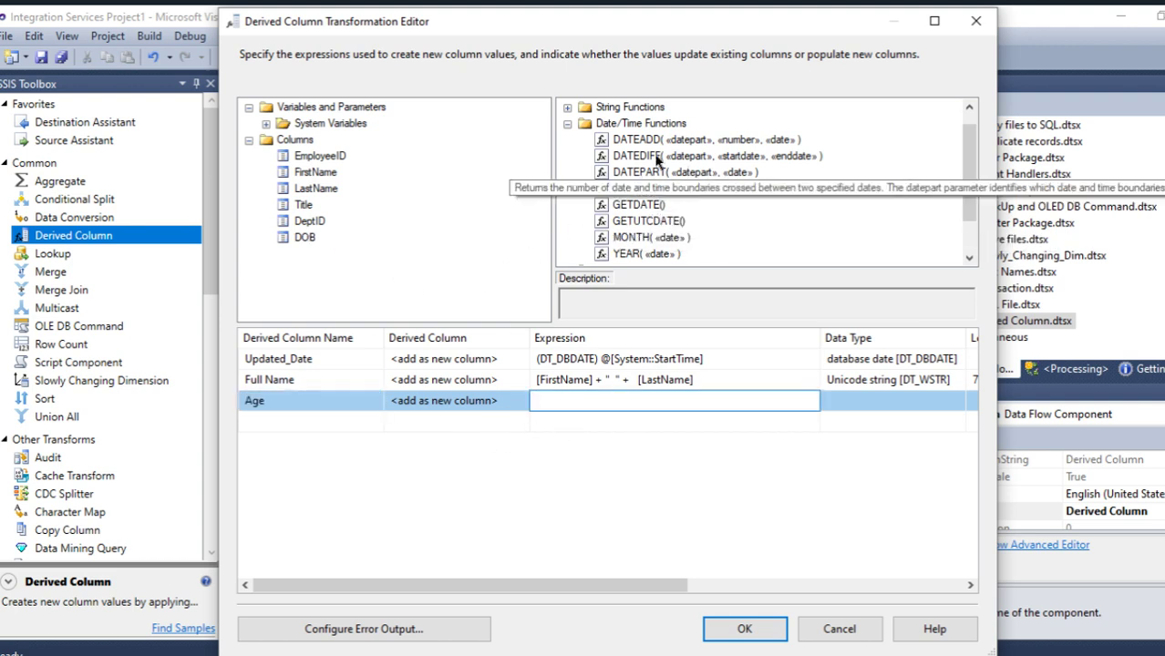
pyautogui.moveTo(628, 156); pyautogui.dragTo(580, 407)
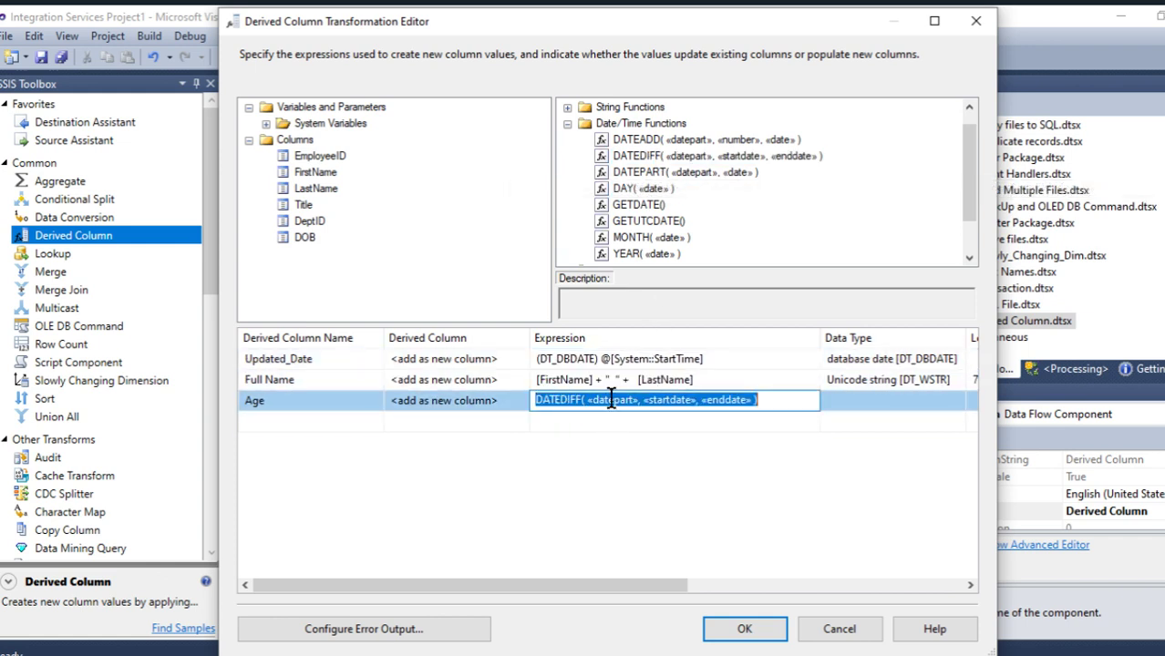
# Step: Remove the «datepart» placeholder from the DATEDIFF function in the Age expression
pyautogui.click(611, 400)
pyautogui.press('BackSpace')
pyautogui.press('BackSpace')
pyautogui.press('BackSpace')
pyautogui.press('BackSpace')
pyautogui.press('BackSpace')
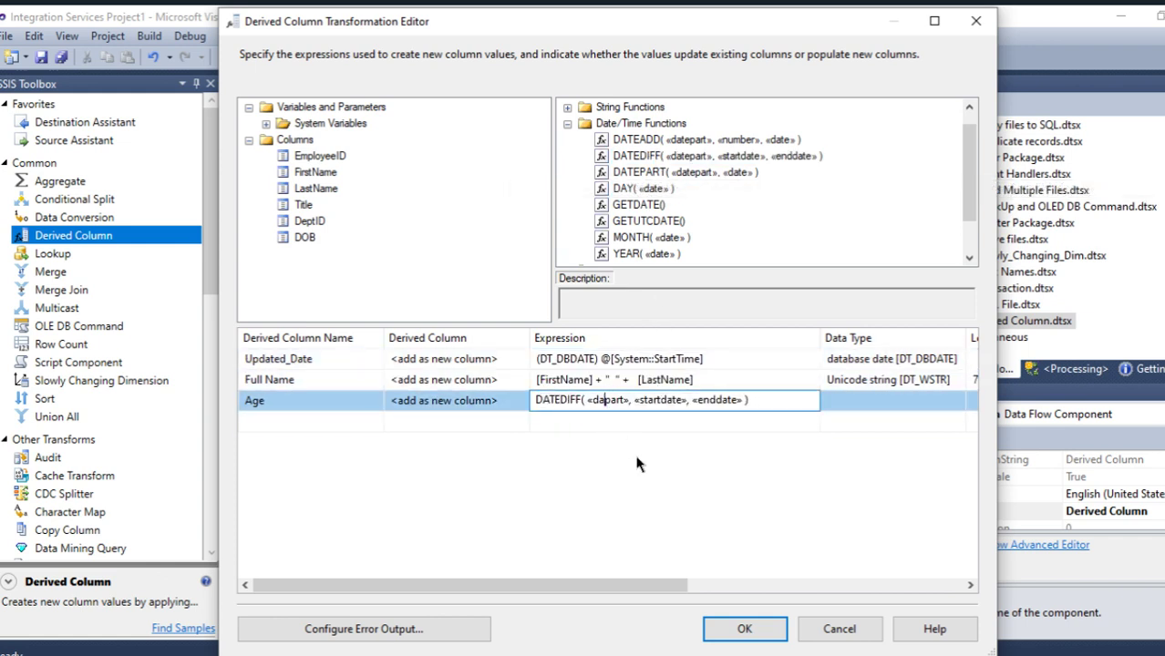
pyautogui.press('Delete')
pyautogui.press('Delete')
pyautogui.press('Delete')
pyautogui.press('Delete')
pyautogui.press('Delete')
pyautogui.press('Delete')
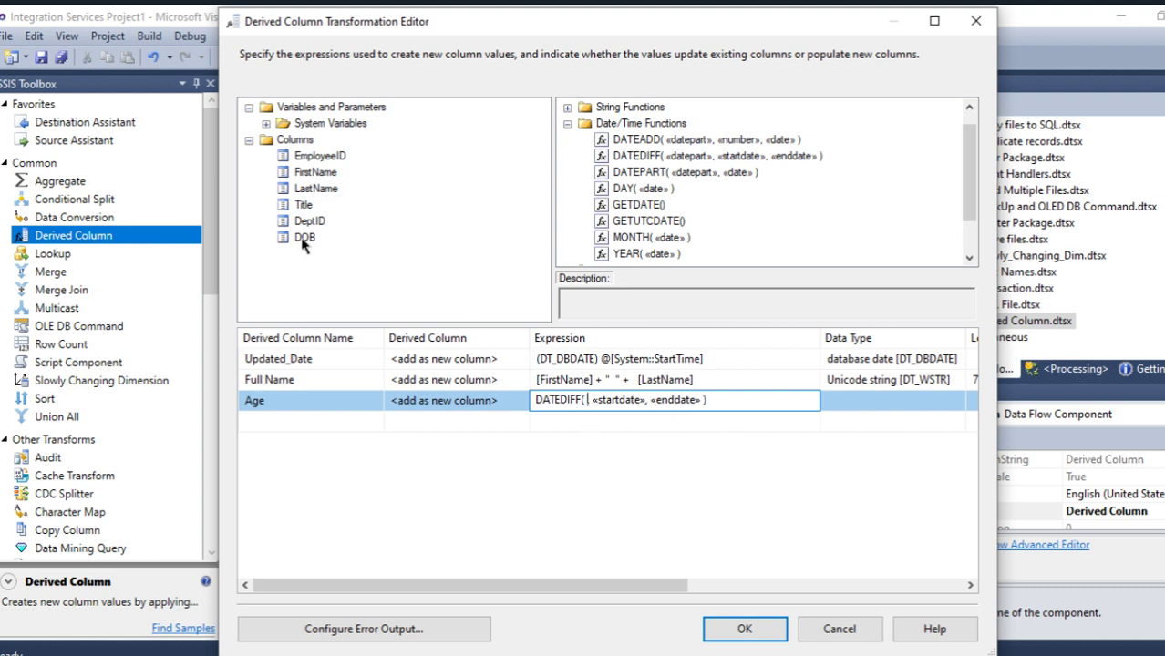
# Step: Insert the DOB column as DATEDIFF's first argument and replace the «startdate» placeholder with DOB as well
pyautogui.moveTo(305, 238); pyautogui.dragTo(586, 403)
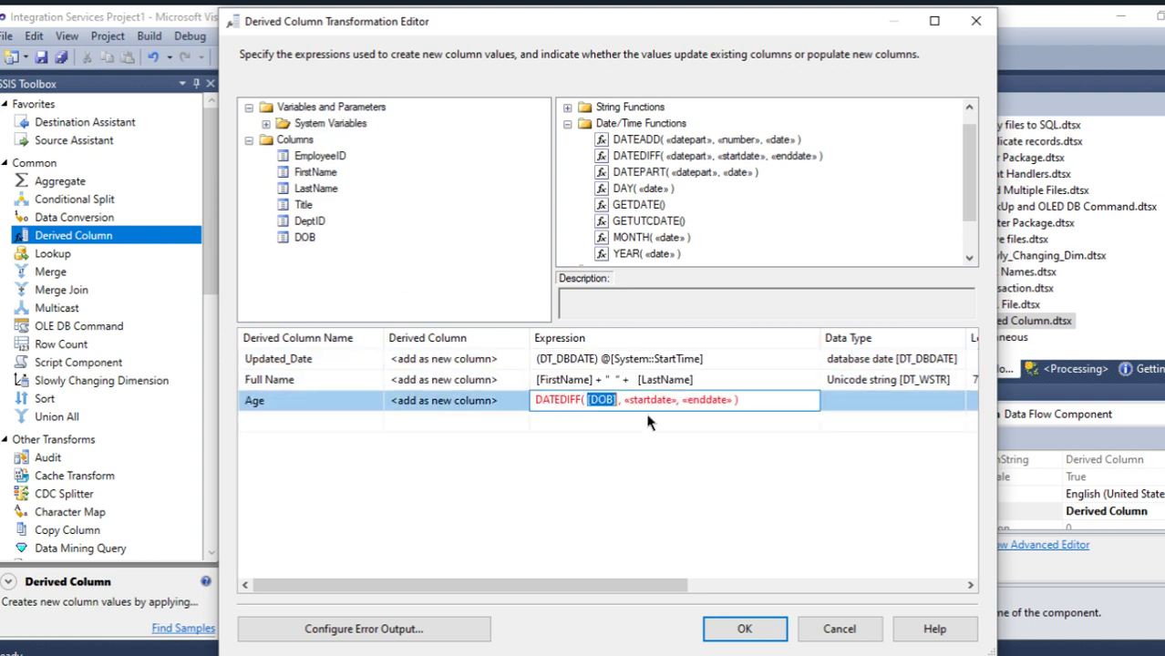
pyautogui.press('Delete')
pyautogui.press('Delete')
pyautogui.press('Delete')
pyautogui.press('Delete')
pyautogui.press('Delete')
pyautogui.press('Delete')
pyautogui.press('Delete')
pyautogui.press('Delete')
pyautogui.press('Delete')
pyautogui.press('Delete')
pyautogui.press('Delete')
pyautogui.press('Delete')
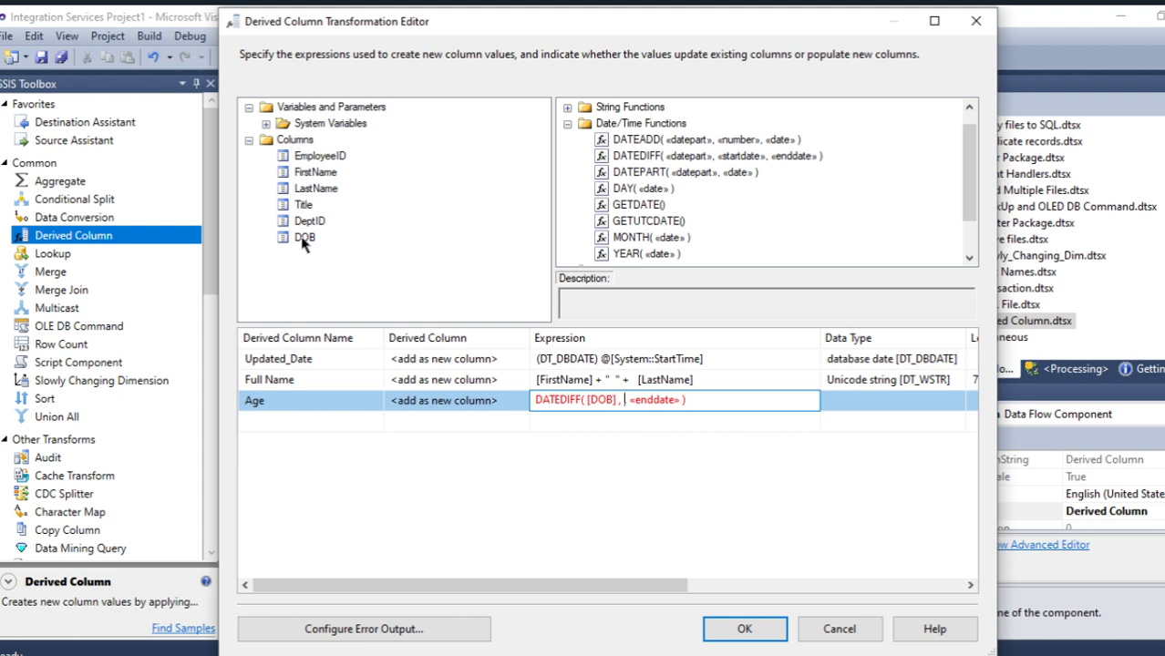
pyautogui.moveTo(304, 242); pyautogui.dragTo(623, 403)
# Step: Replace the DOB column in DATEDIFF's first argument with the date part "YY"
pyautogui.press('BackSpace')
pyautogui.press('BackSpace')
pyautogui.press('BackSpace')
pyautogui.press('Delete')
pyautogui.press('Delete')
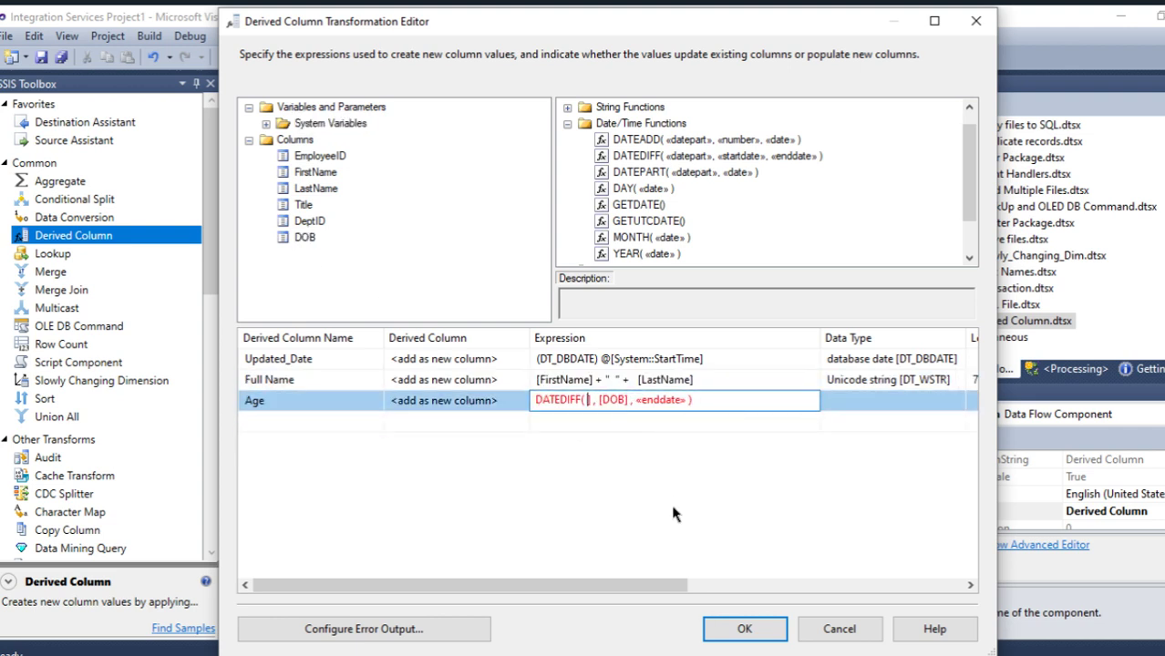
pyautogui.write('""')
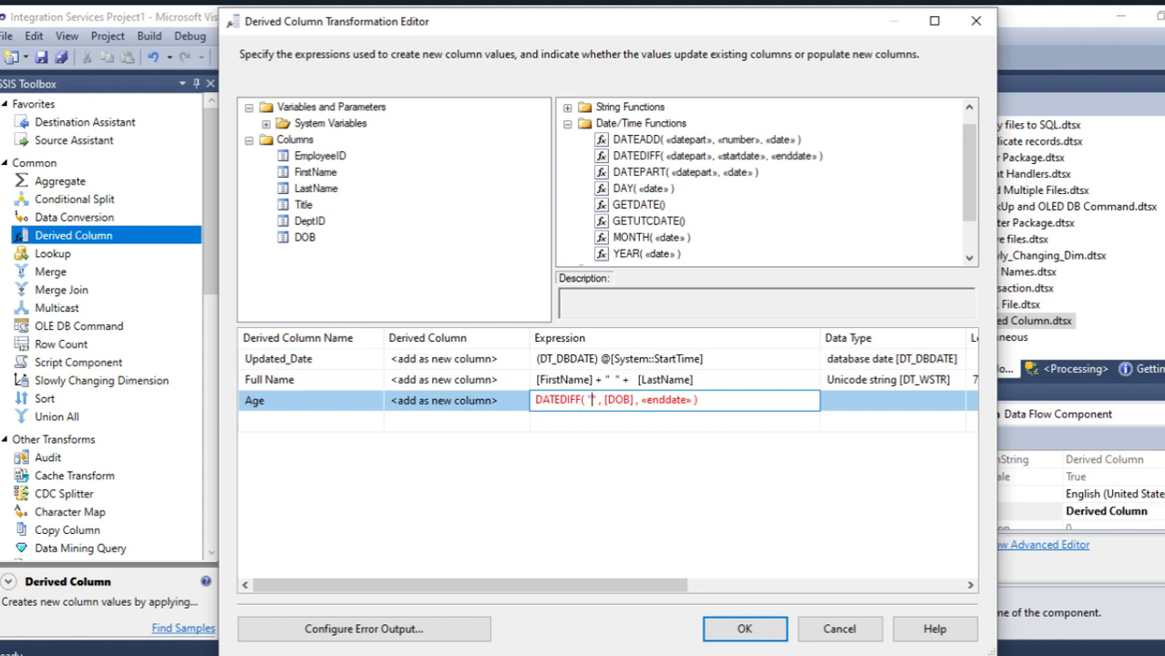
pyautogui.write('YY')
# Step: Replace the «enddate» placeholder in the Age expression with GETDATE() and accept the Derived Column settings
pyautogui.click(663, 400)
pyautogui.press('Delete')
pyautogui.press('Delete')
pyautogui.press('Delete')
pyautogui.press('Delete')
pyautogui.press('BackSpace')
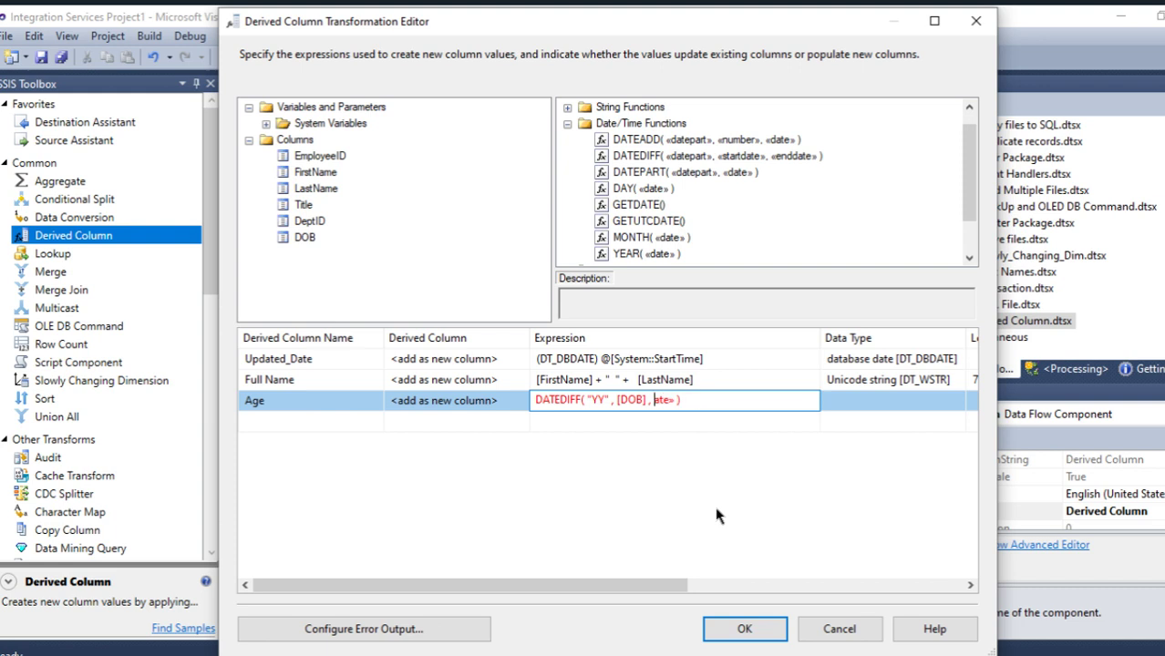
pyautogui.write('GETDATE()')
pyautogui.click(668, 422)
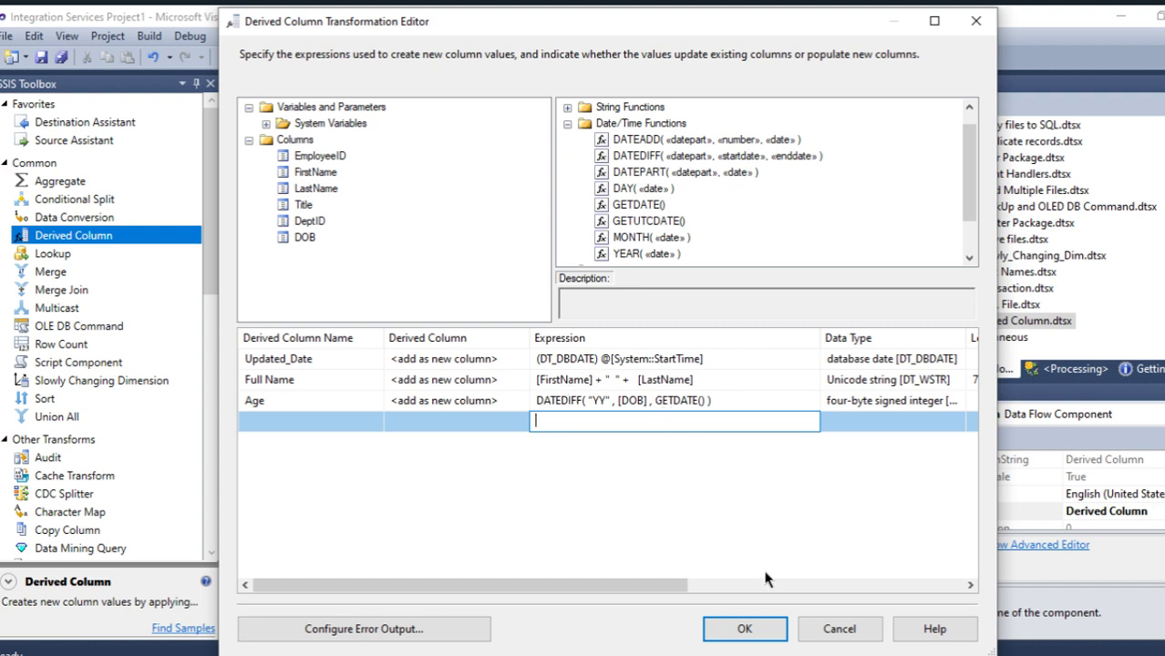
pyautogui.click(753, 628)
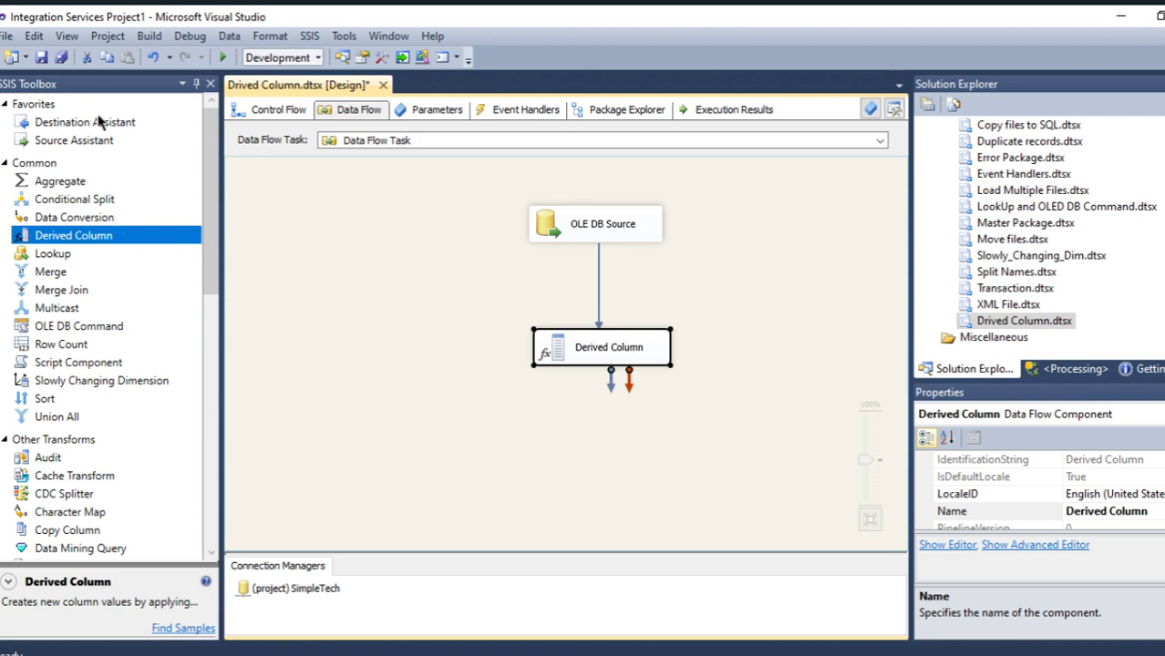
# Step: Add a SQL Server destination using the SimpleTech connection below the Derived Column and connect the transformation's regular output to it
pyautogui.moveTo(98, 131); pyautogui.dragTo(528, 470)
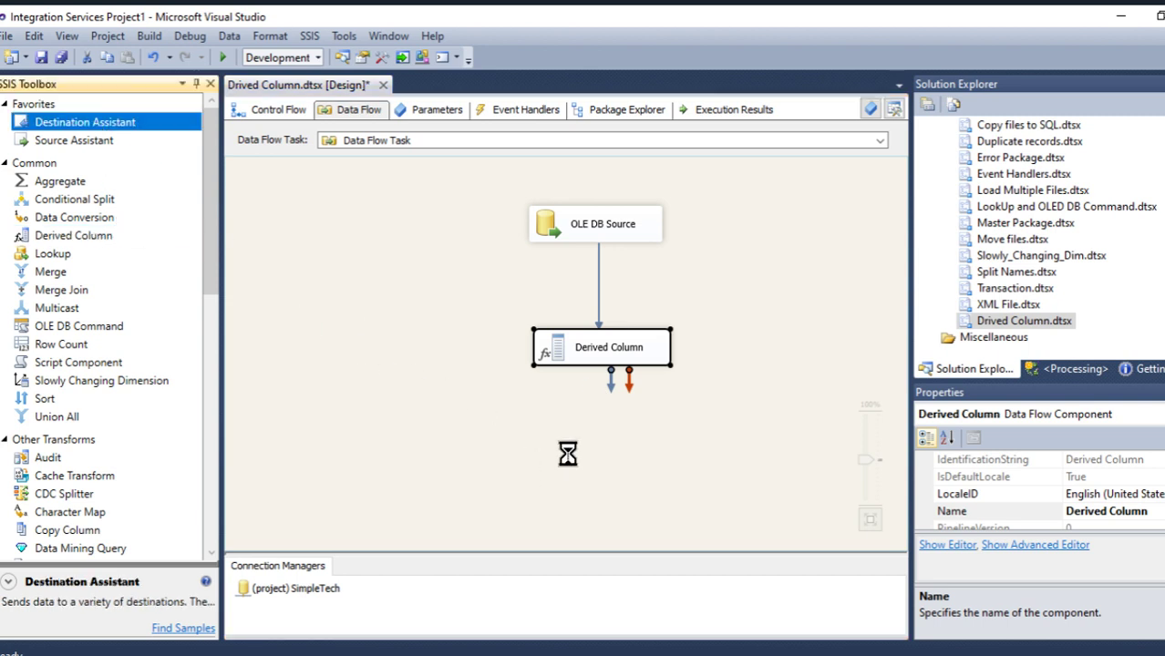
pyautogui.click(642, 235)
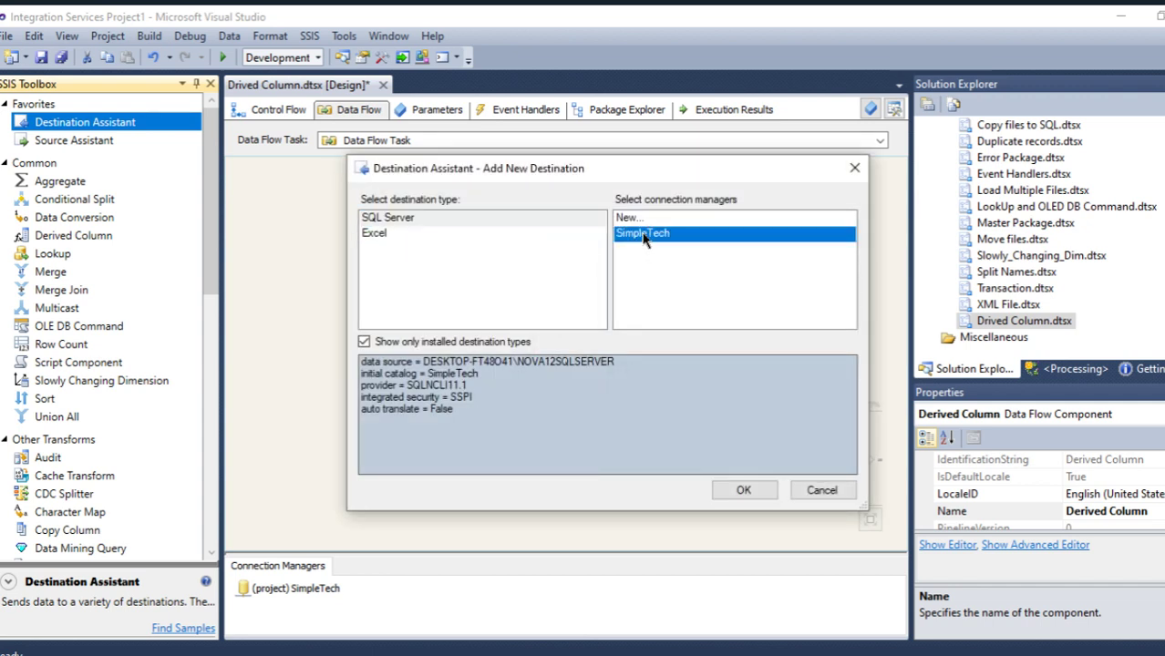
pyautogui.click(743, 489)
pyautogui.click(584, 347)
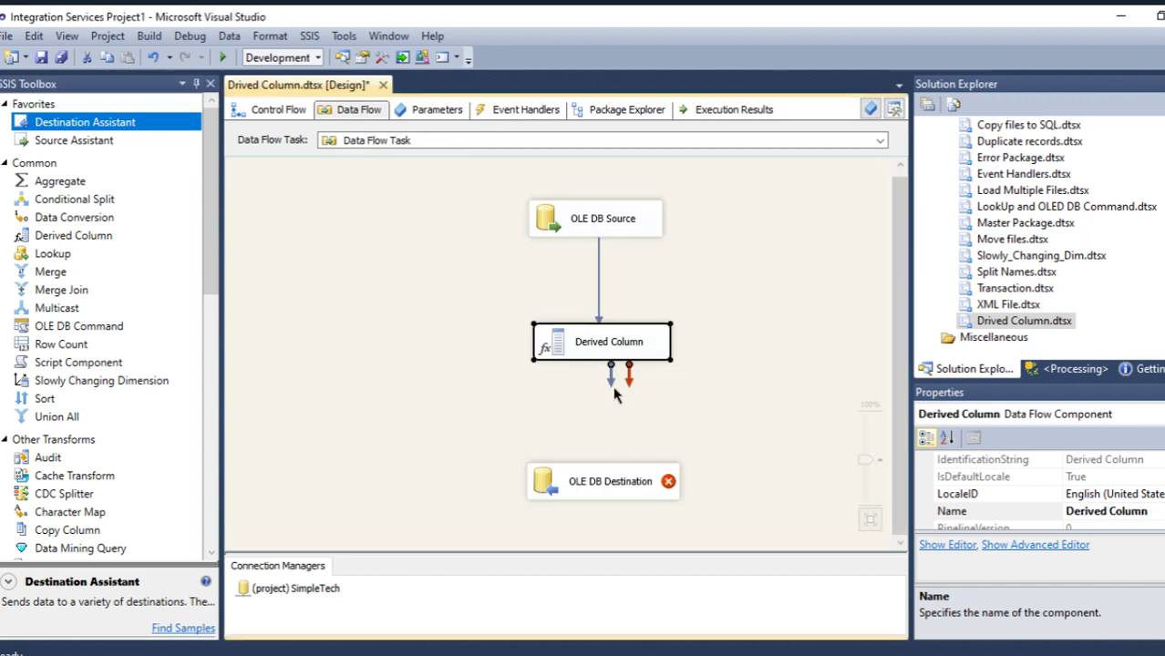
pyautogui.moveTo(610, 374); pyautogui.dragTo(609, 478)
# Step: Set the OLE DB Destination's table to [dbo].[New_Employee], check its column mappings, and accept the settings
pyautogui.click(558, 485)
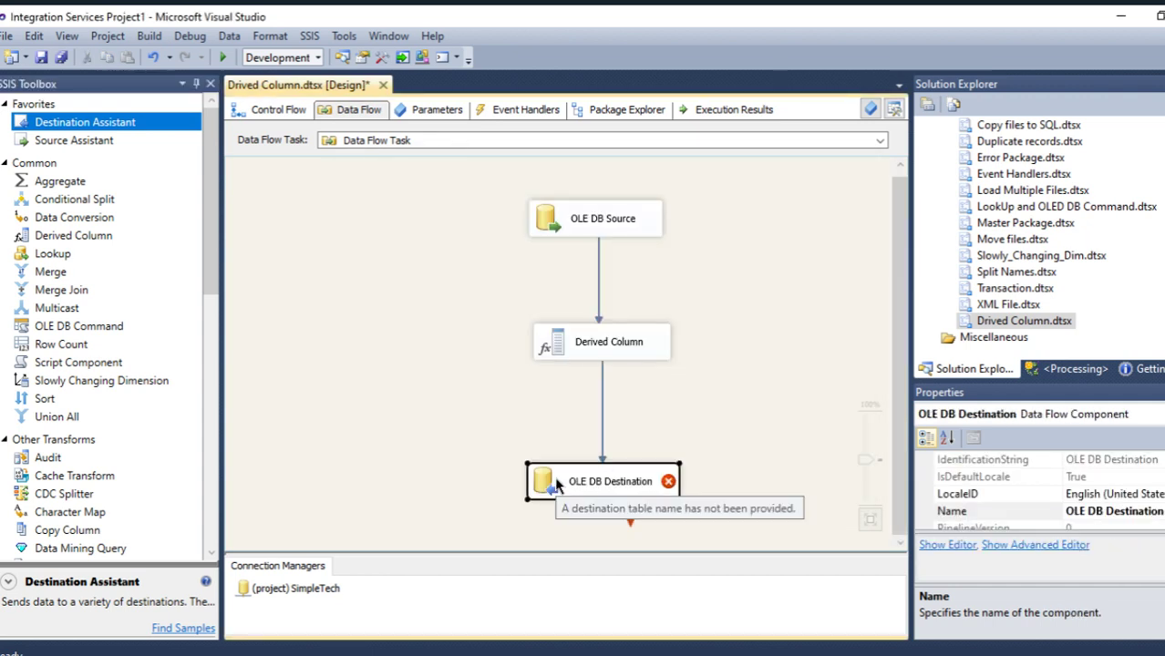
pyautogui.doubleClick(558, 485)
pyautogui.click(811, 337)
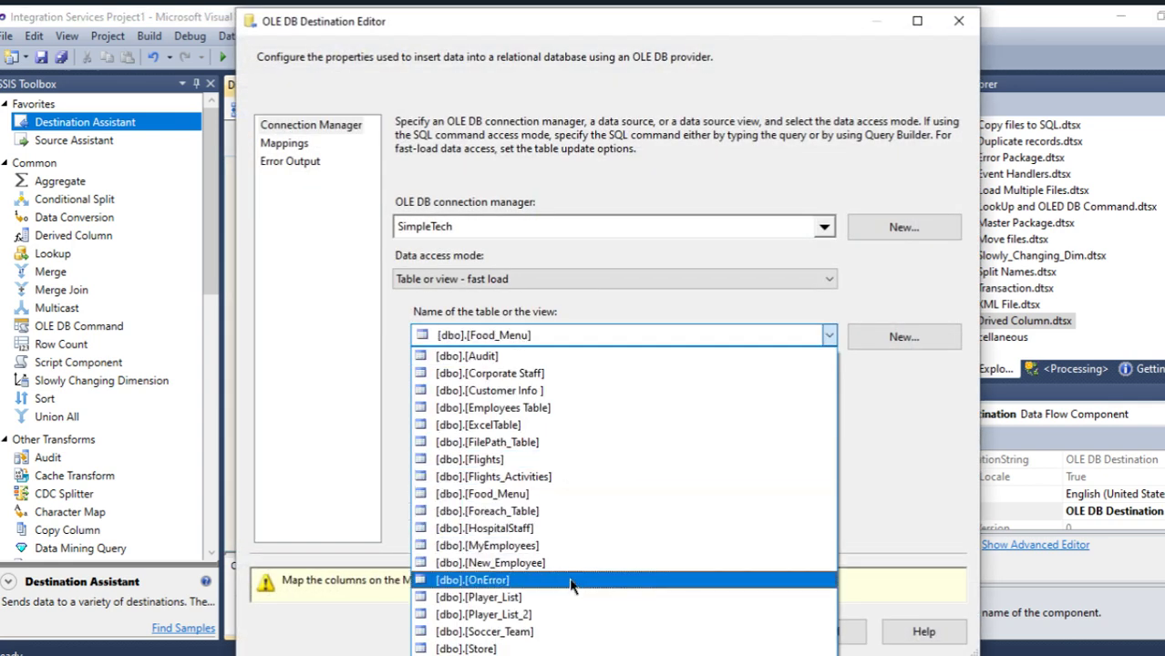
pyautogui.click(545, 563)
pyautogui.click(289, 145)
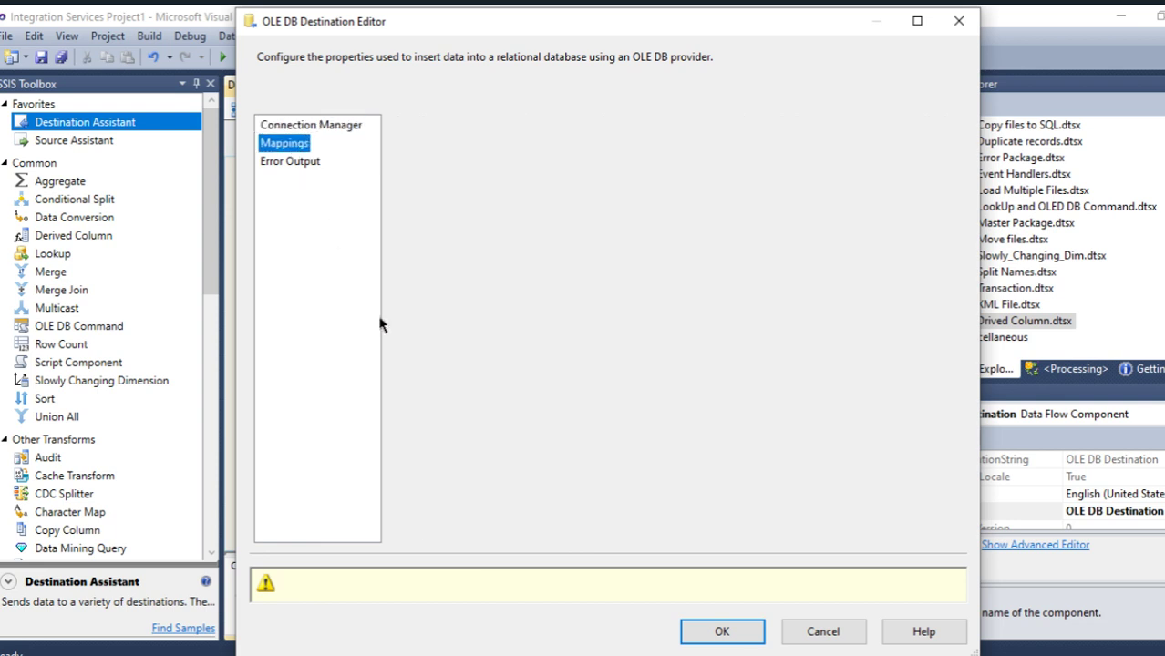
pyautogui.scroll(-1, 590, 445)
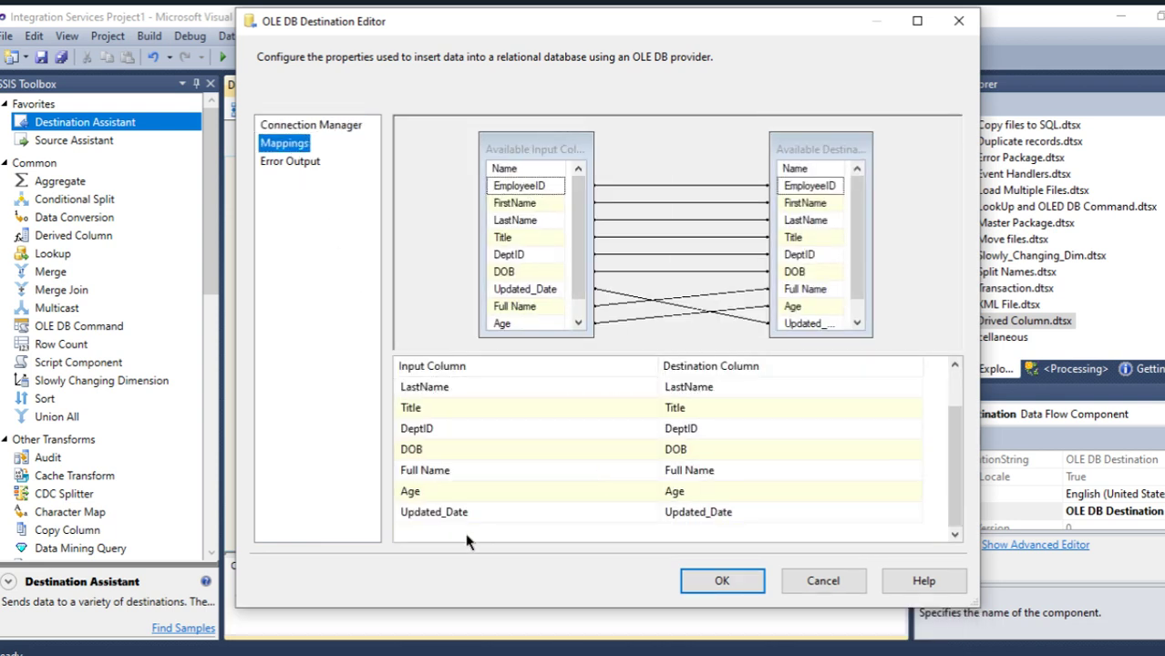
pyautogui.scroll(1, 612, 493)
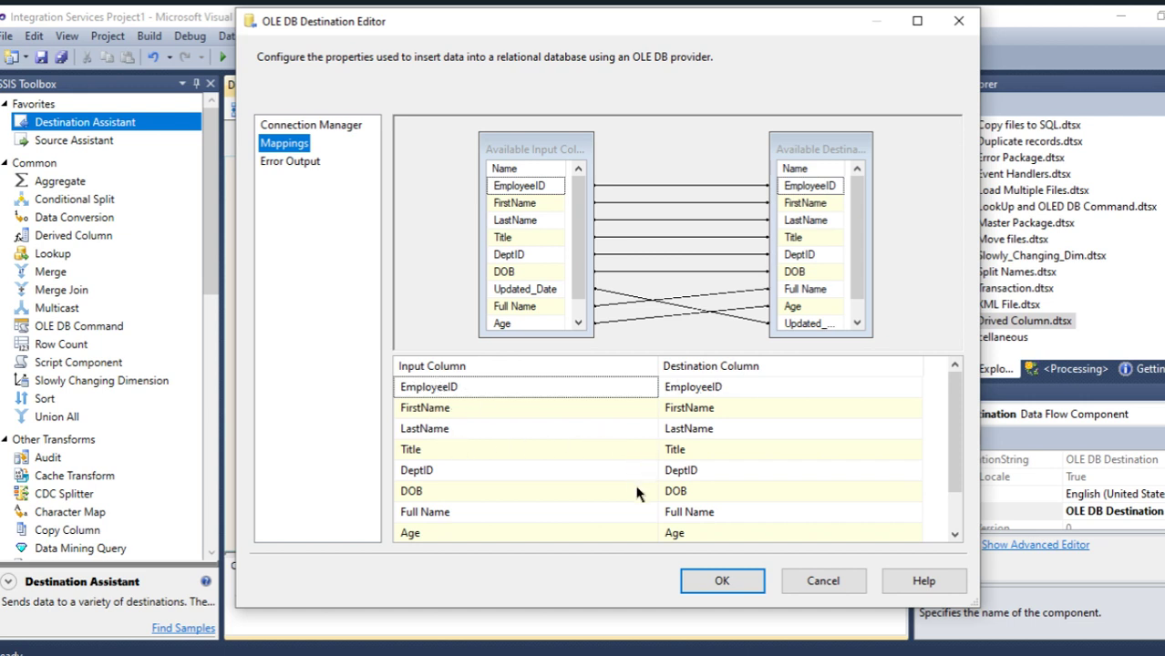
pyautogui.scroll(-1, 638, 495)
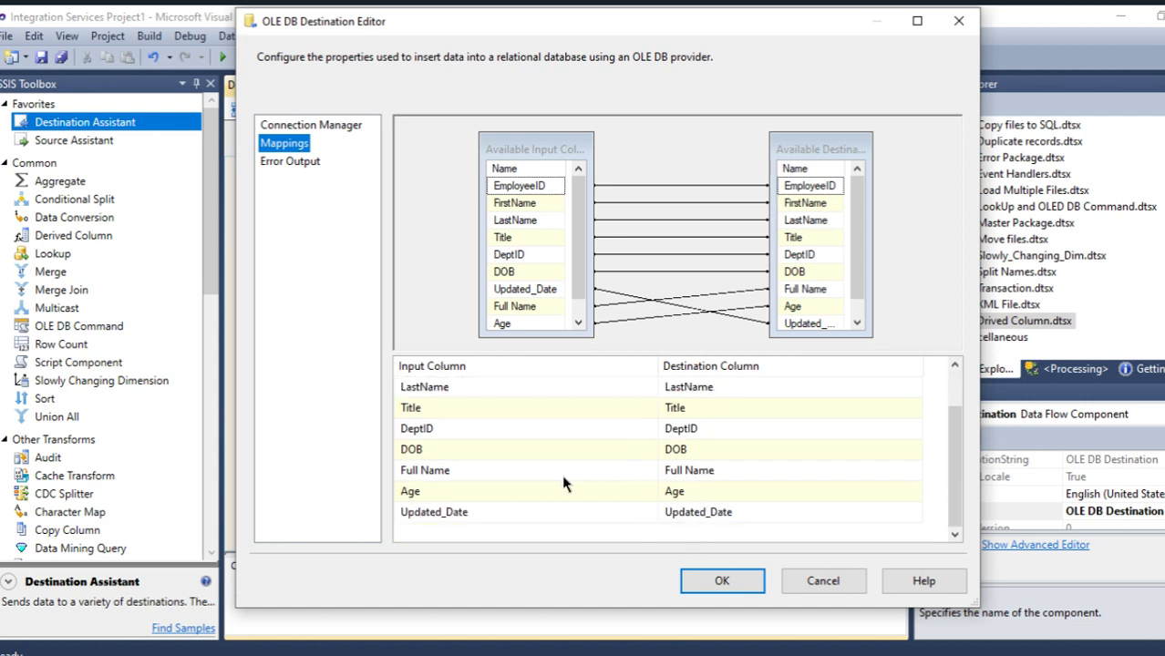
pyautogui.click(724, 579)
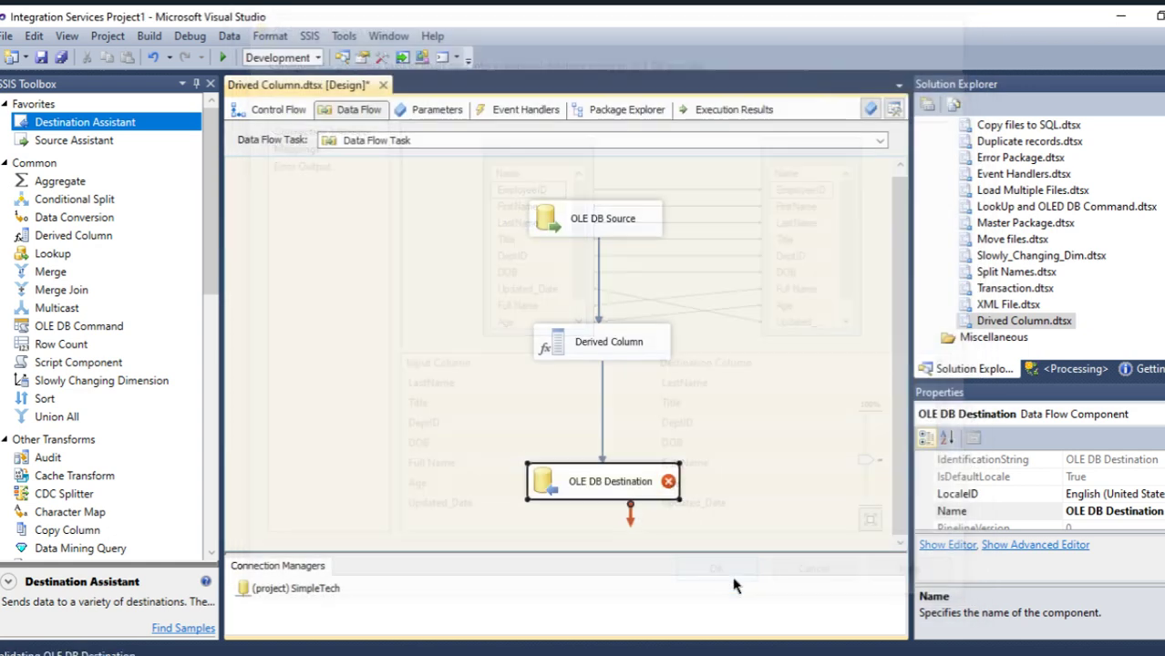
# Step: Review the add-or-replace choices for Updated_Date in the Derived Column transformation, keep <add as new column>, and accept the settings
pyautogui.doubleClick(559, 346)
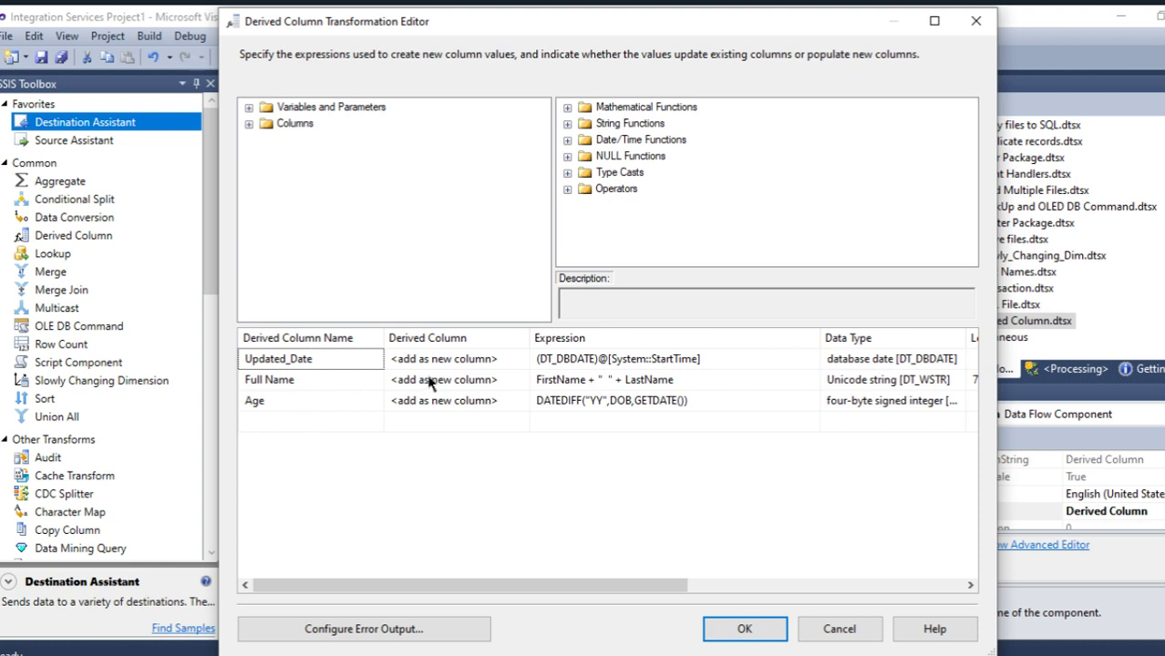
pyautogui.click(519, 362)
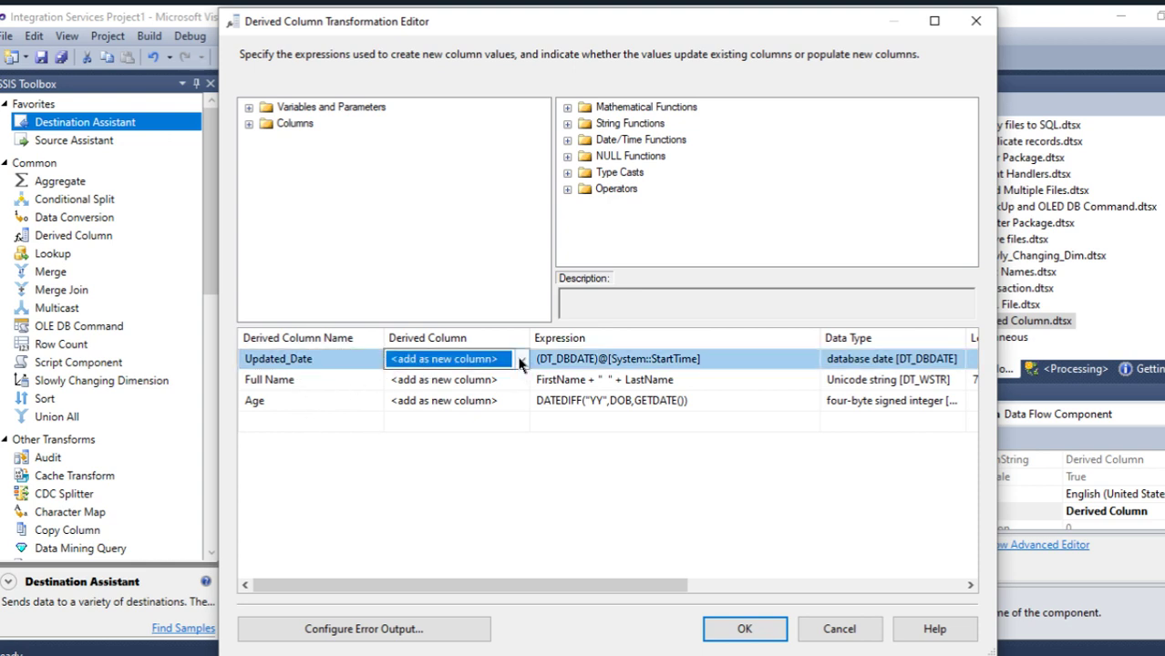
pyautogui.click(520, 362)
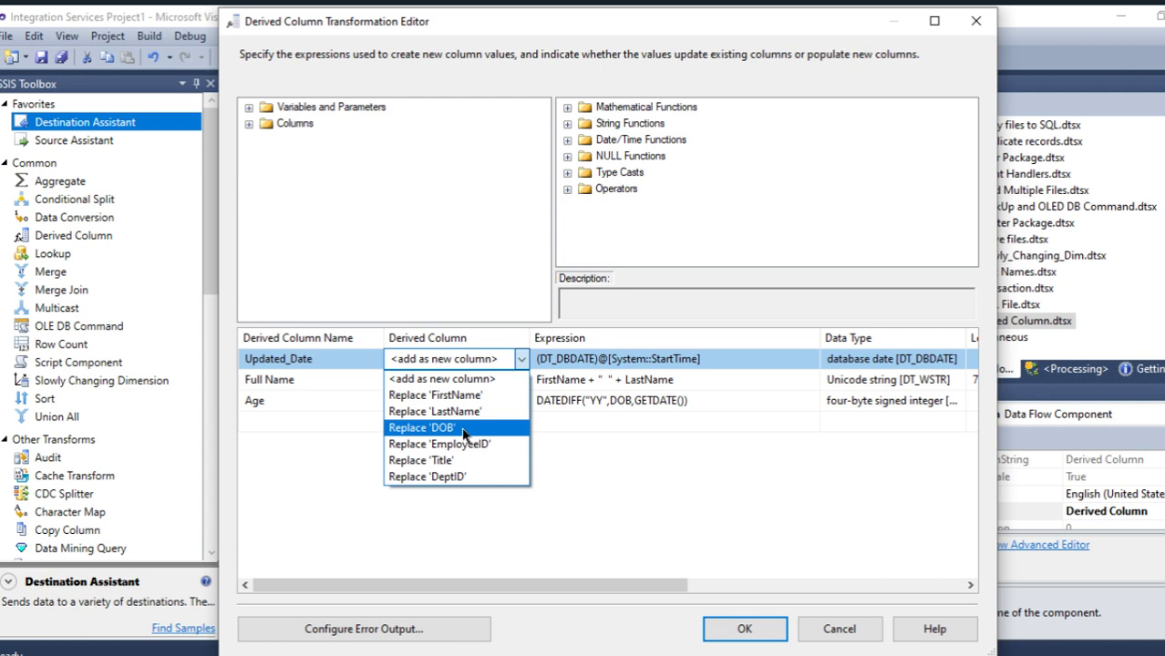
pyautogui.click(476, 360)
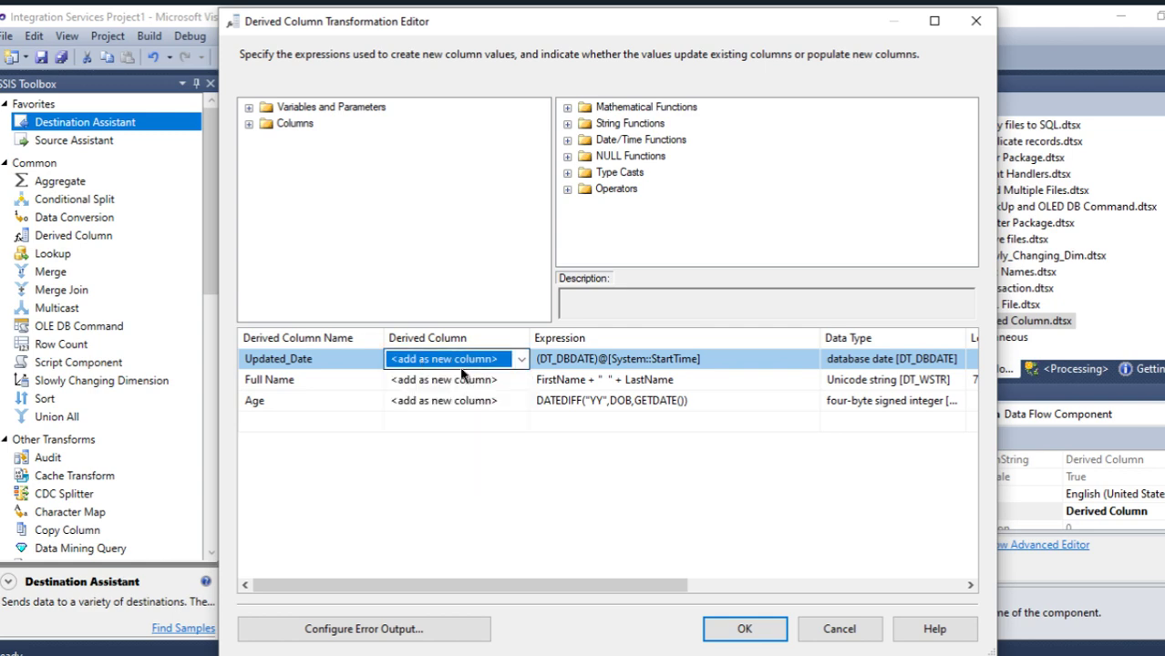
pyautogui.click(770, 628)
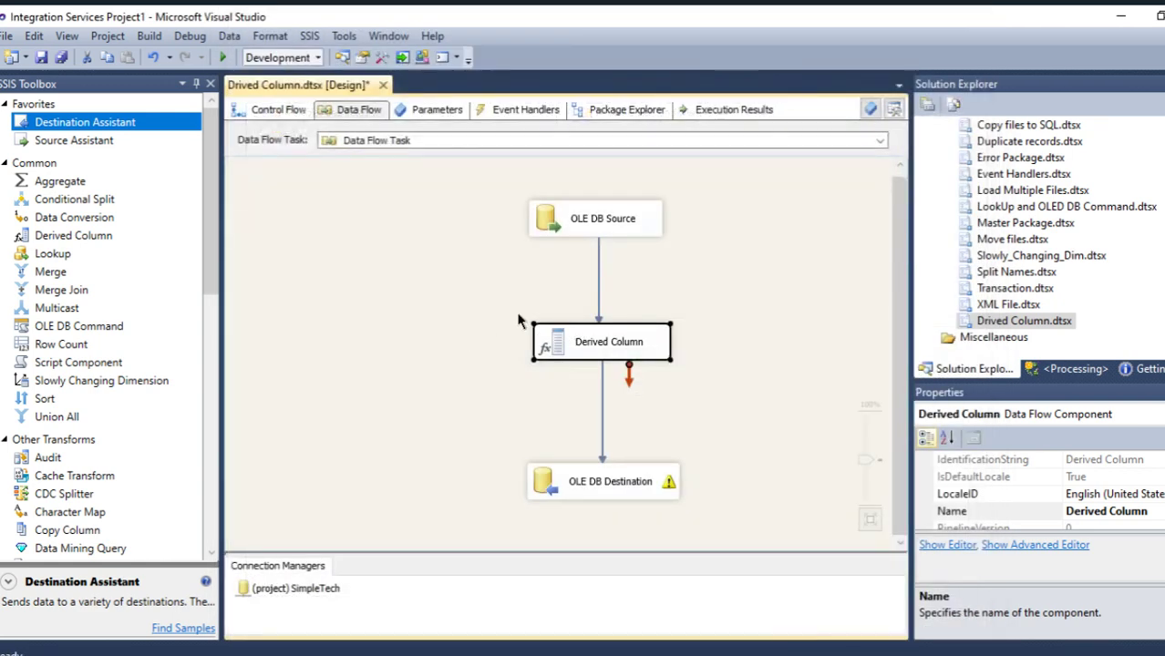
# Step: Run the package, switch to SQL Server Management Studio, and rerun the Top 3 queries on MyEmployees and New_Employee to check the derived columns
pyautogui.click(222, 57)
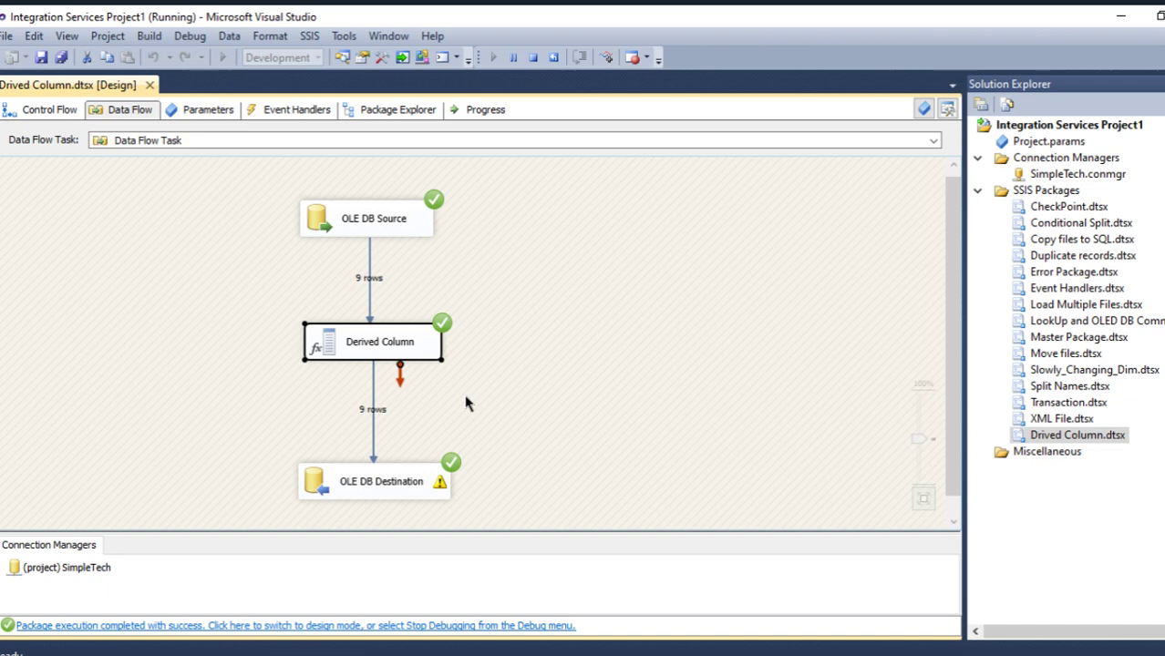
pyautogui.hotkey('alt', 'Tab')
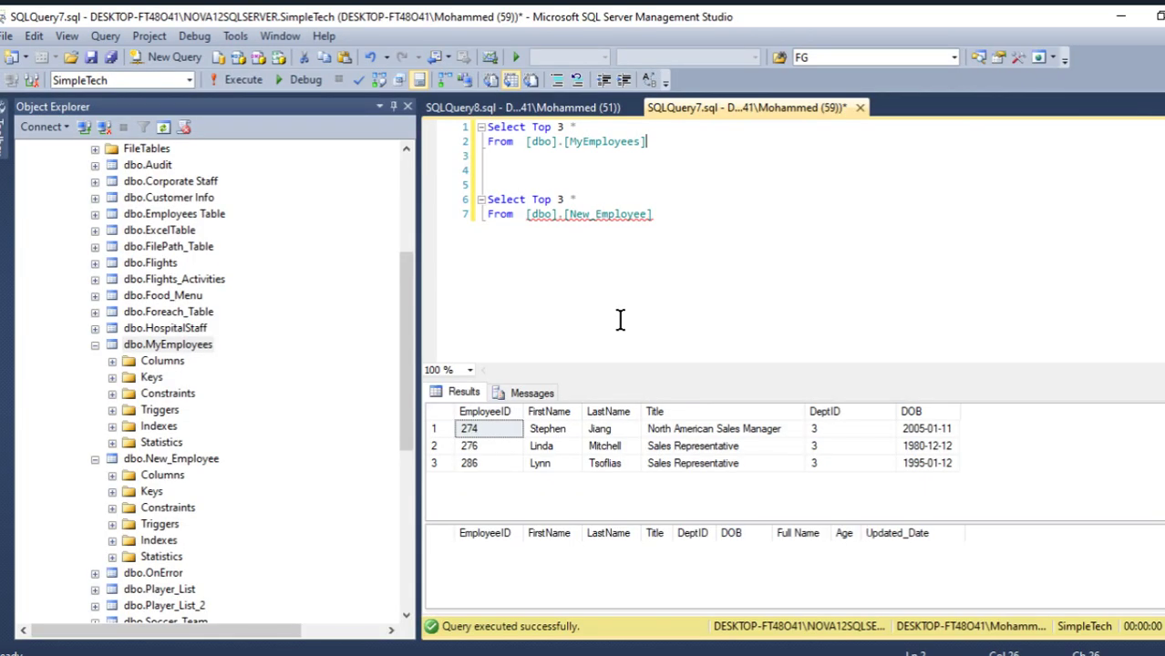
pyautogui.press('F5')
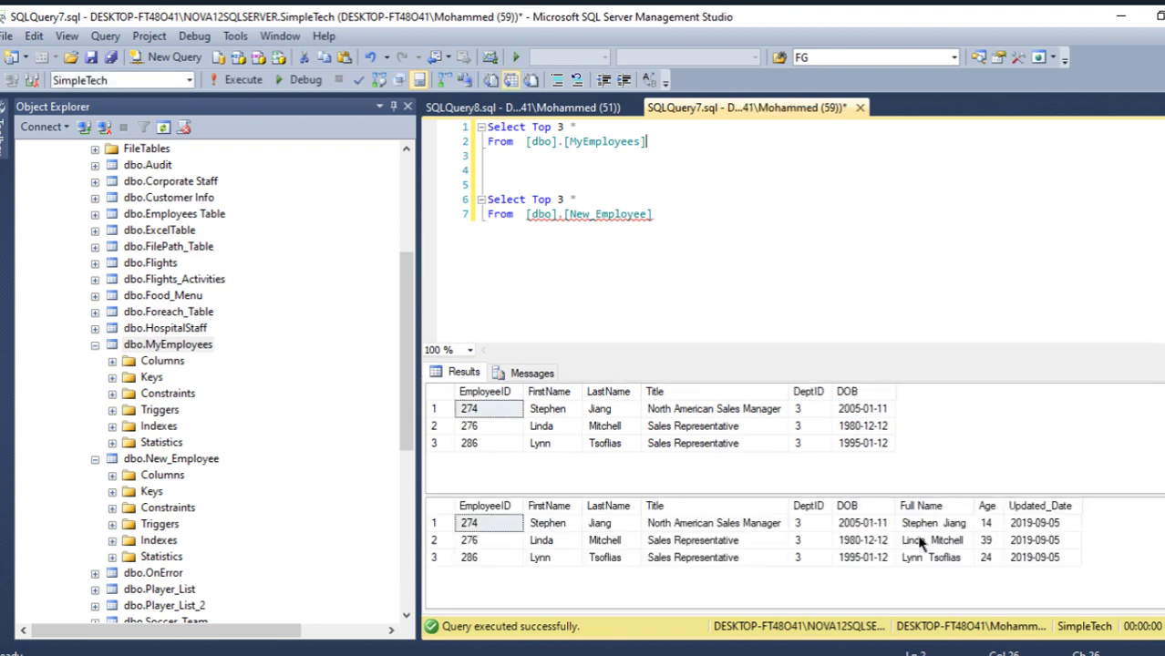
pyautogui.click(977, 507)
pyautogui.moveTo(977, 507); pyautogui.dragTo(1004, 506)
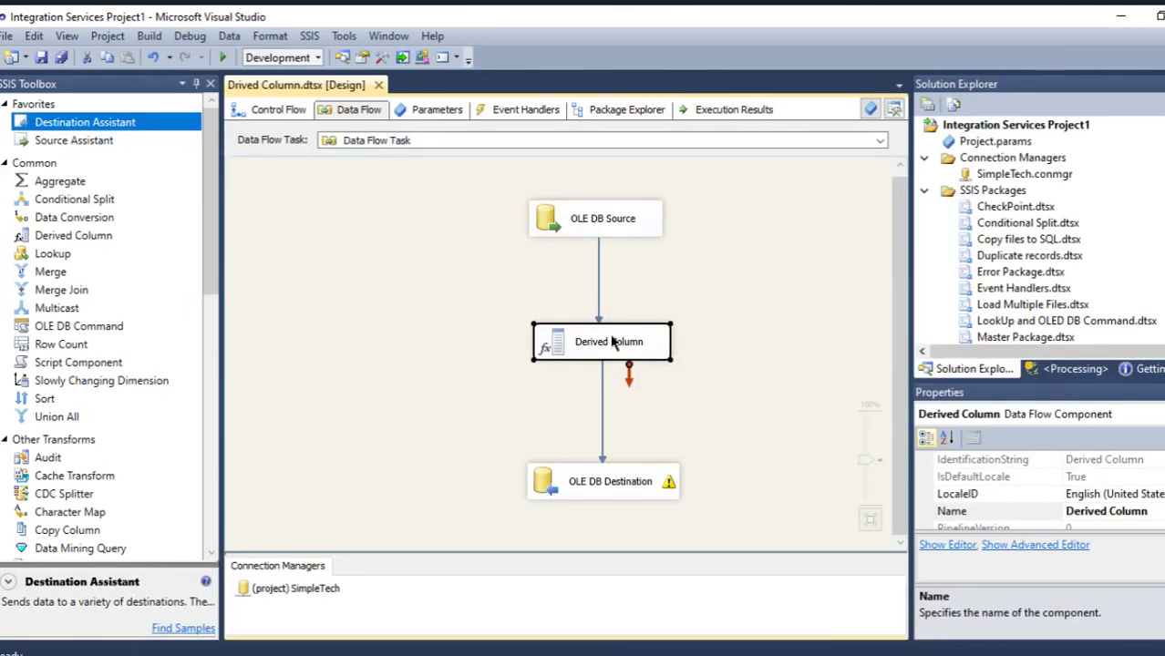
pyautogui.click(719, 408)
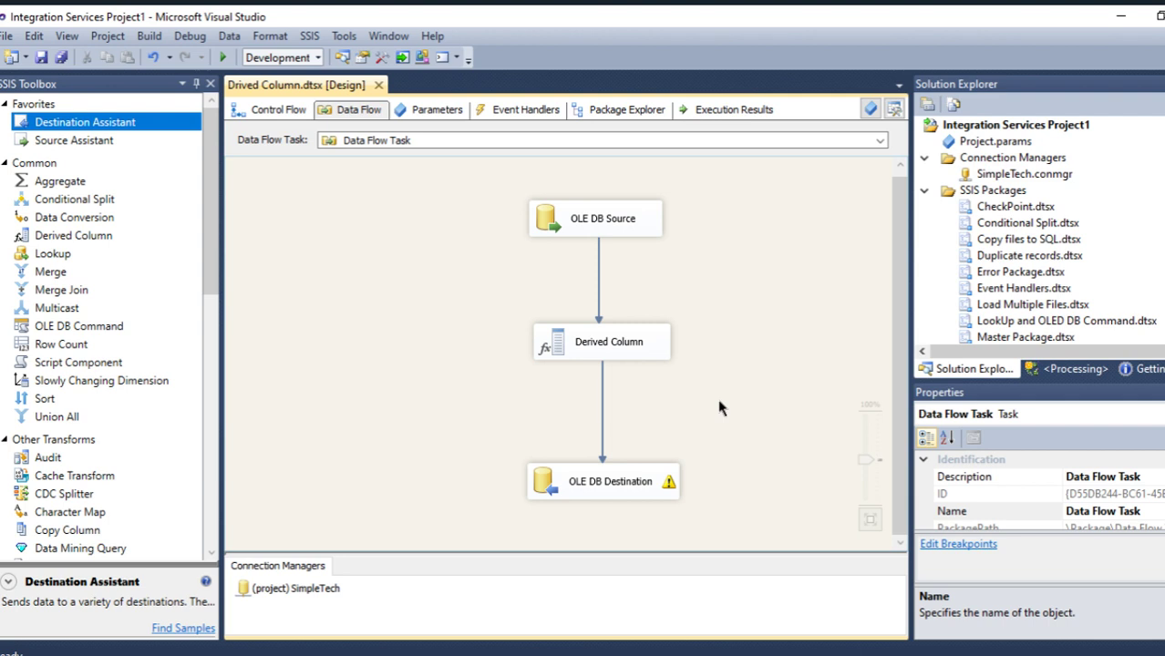